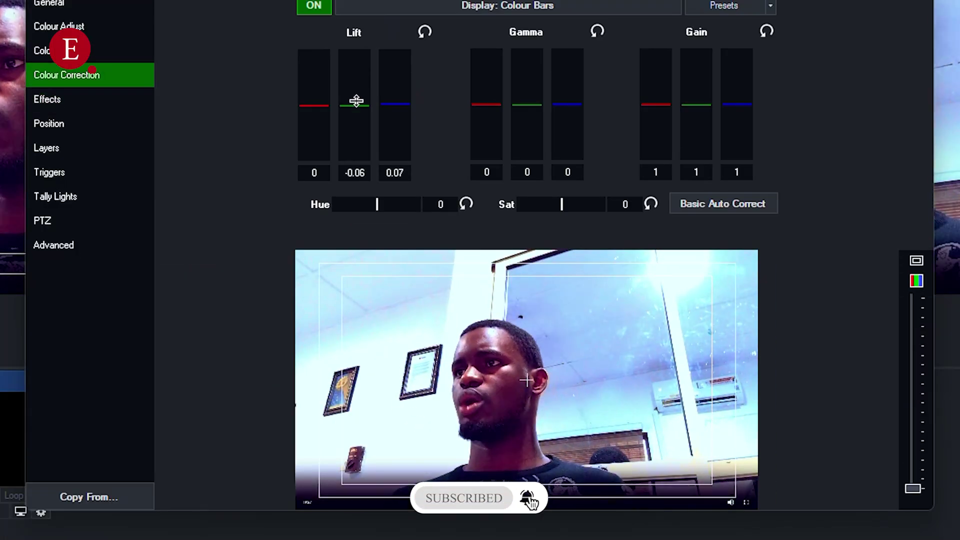
# Step: Warm the webcam input: Lift red -0.04, Gamma blue -0.04 and Gain blue 0.07
pyautogui.moveTo(316, 102); pyautogui.dragTo(316, 104)
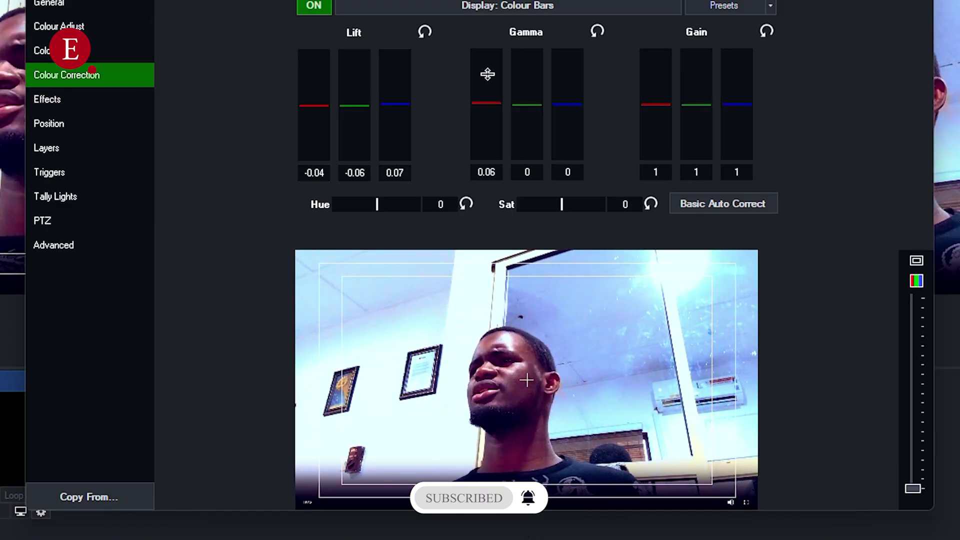
pyautogui.moveTo(567, 104); pyautogui.dragTo(562, 92)
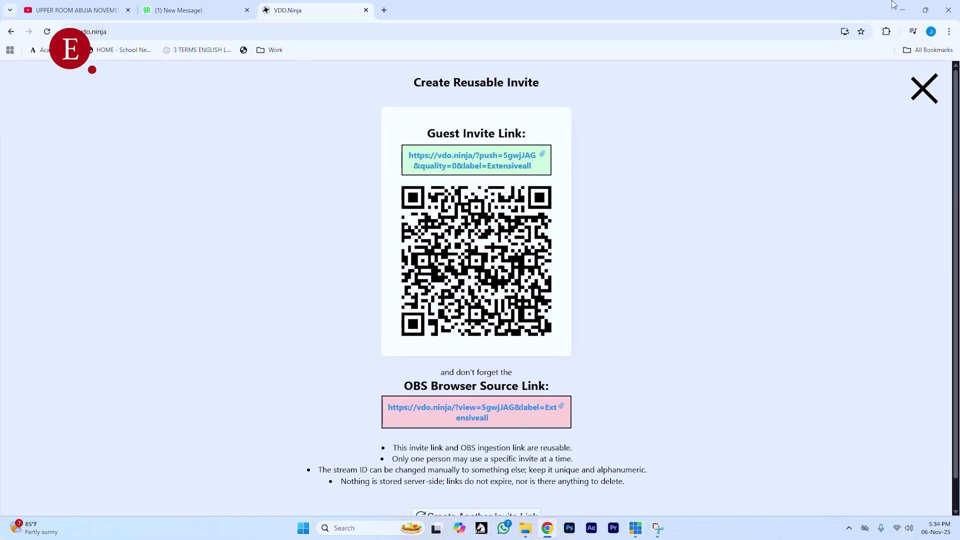
# Step: Minimise the Chrome window with the VDO.Ninja invite page to bring vMix back
pyautogui.click(902, 9)
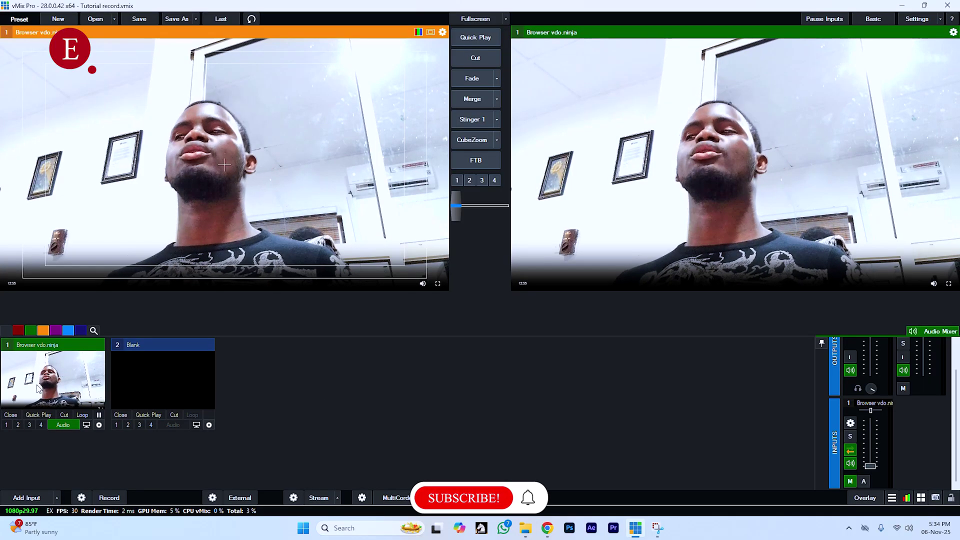
pyautogui.click(27, 498)
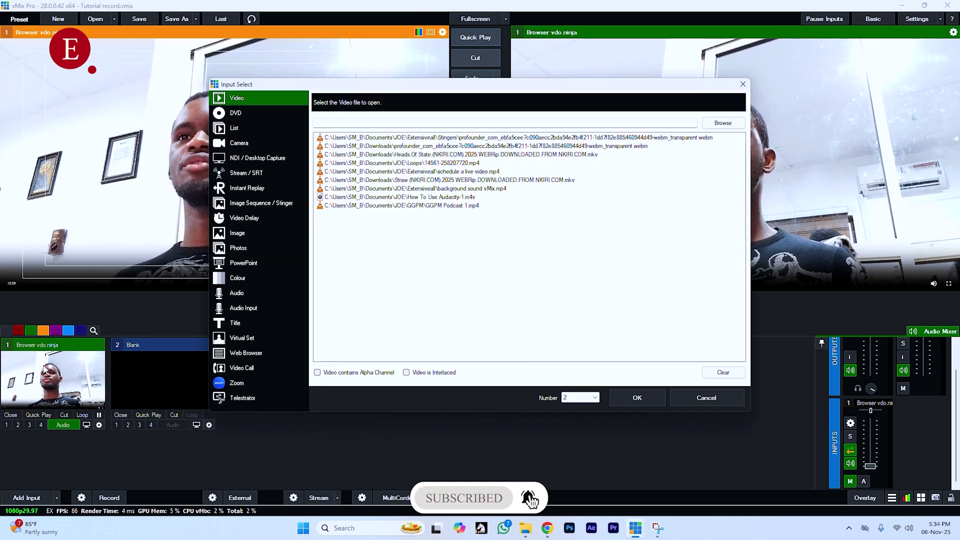
pyautogui.click(270, 145)
pyautogui.click(426, 100)
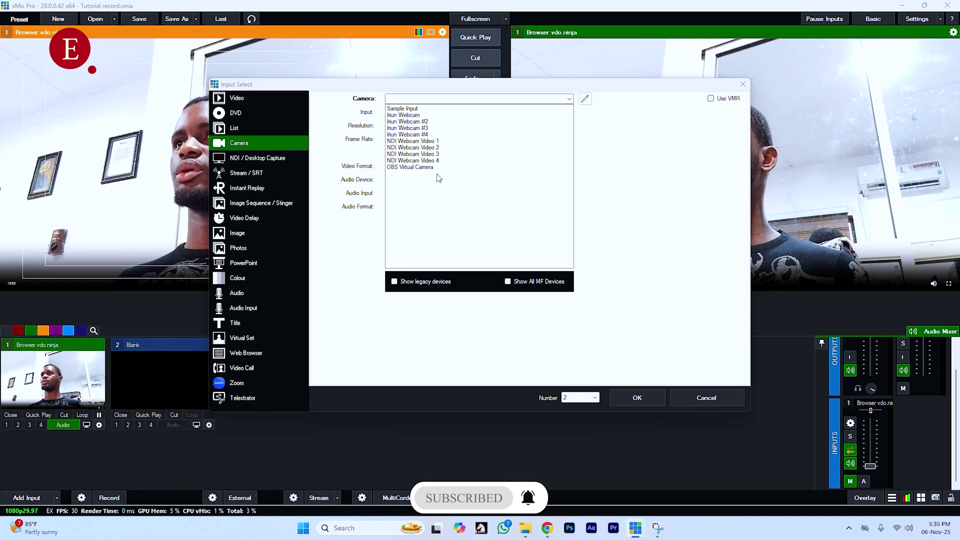
pyautogui.click(688, 205)
pyautogui.click(707, 397)
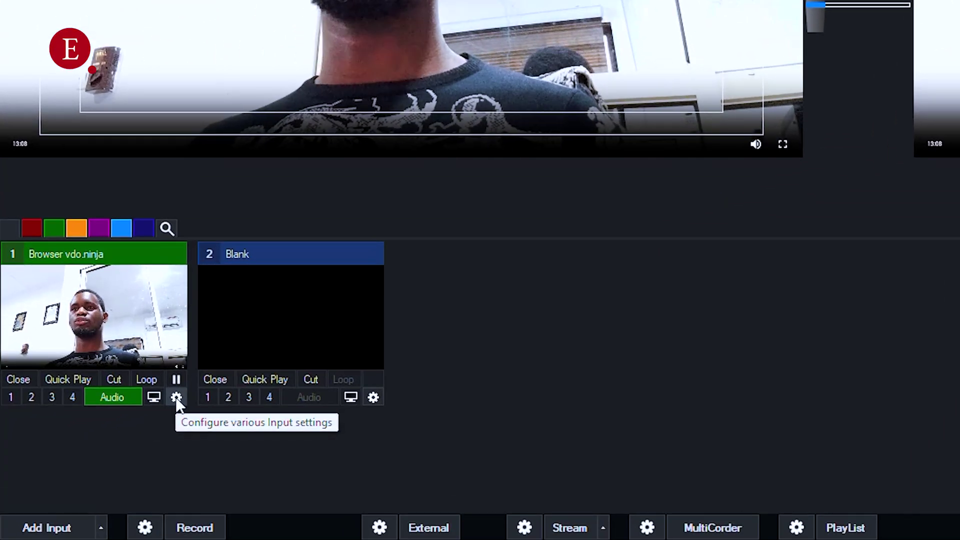
# Step: Open input 1's (Browser vdo.ninja) settings at the Effects page
pyautogui.click(116, 419)
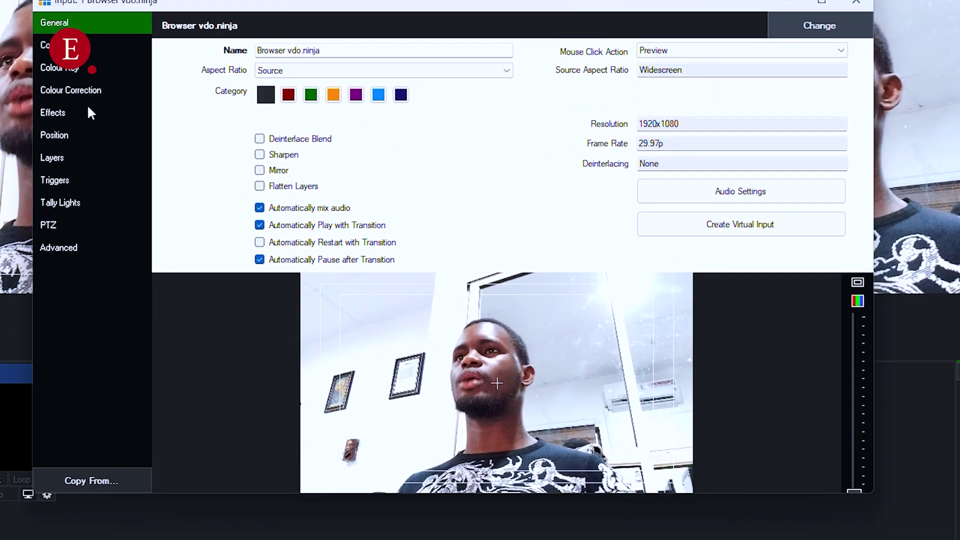
pyautogui.click(70, 113)
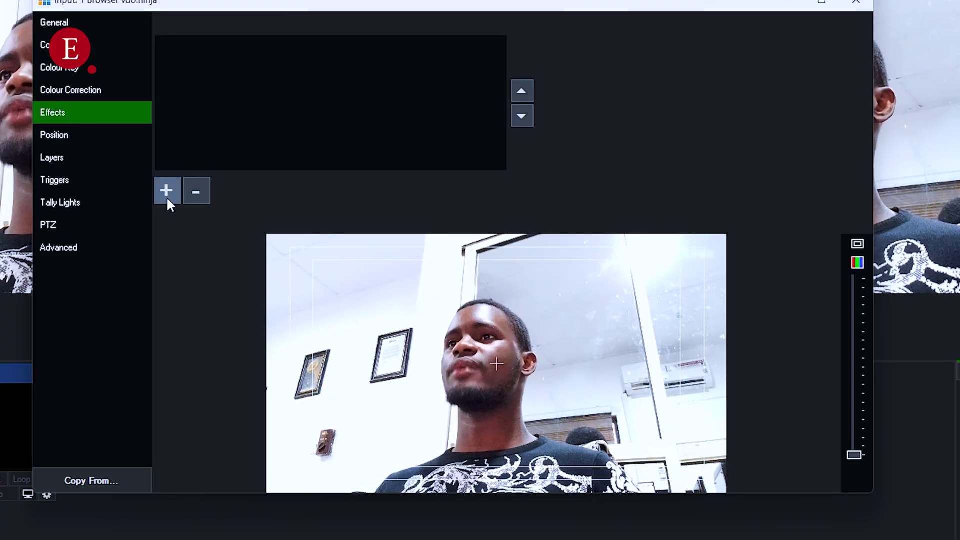
# Step: Add a LUT effect to the vdo.ninja input, rename it 'Colour grade', and keep strength at 1
pyautogui.click(178, 187)
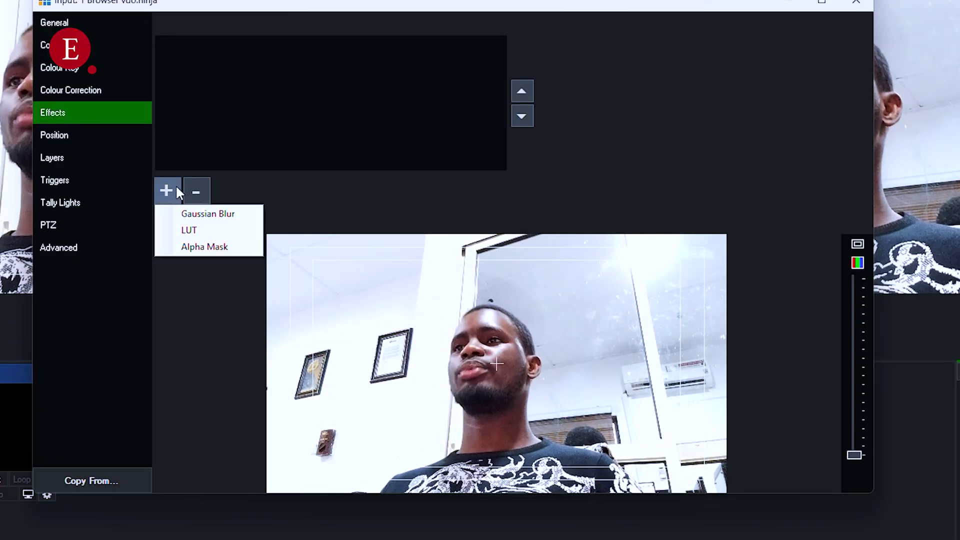
pyautogui.click(194, 231)
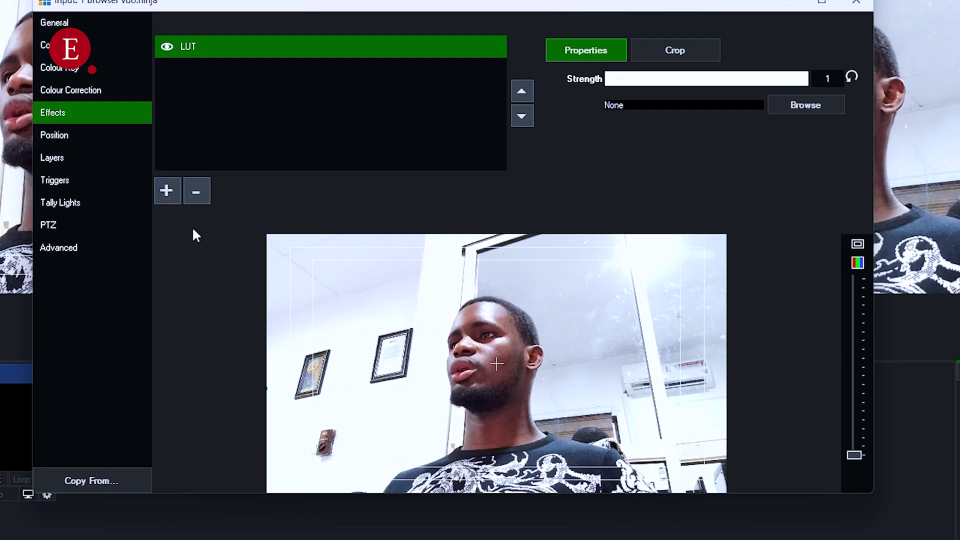
pyautogui.click(168, 46)
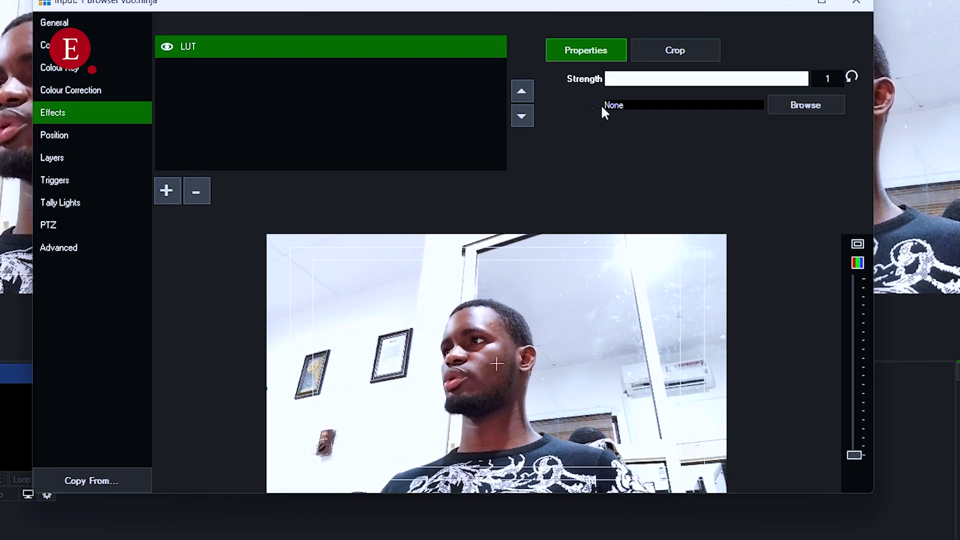
pyautogui.doubleClick(192, 50)
pyautogui.moveTo(379, 229); pyautogui.dragTo(287, 248)
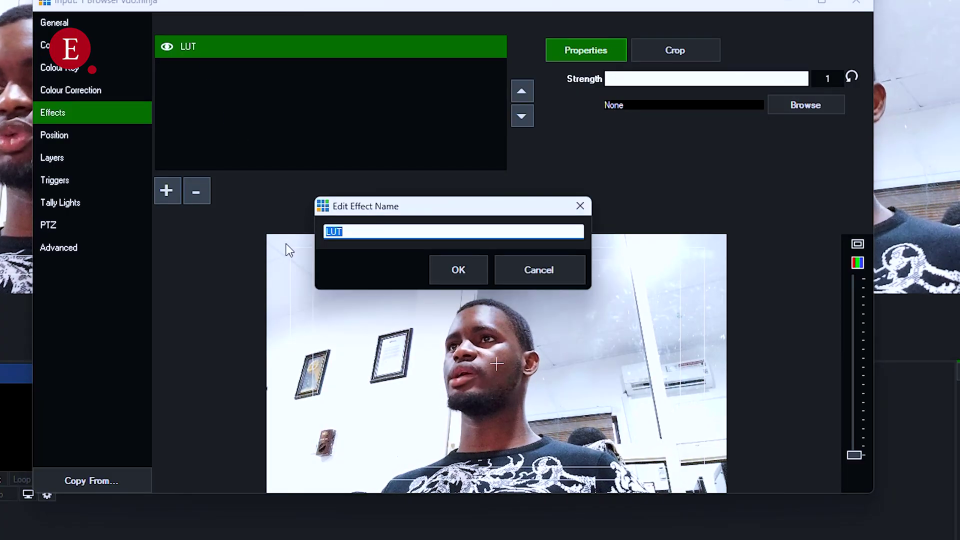
pyautogui.write('Colour grad')
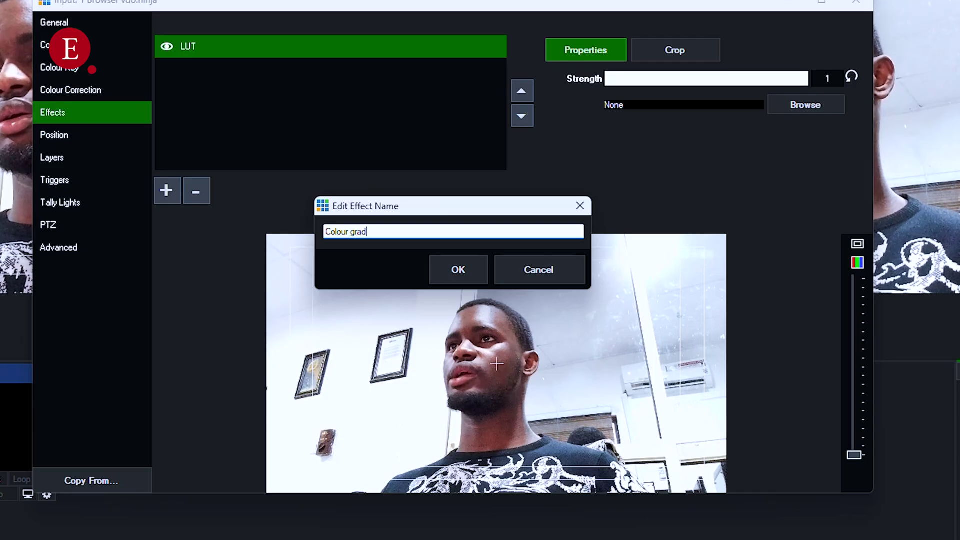
pyautogui.write('e')
pyautogui.click(469, 274)
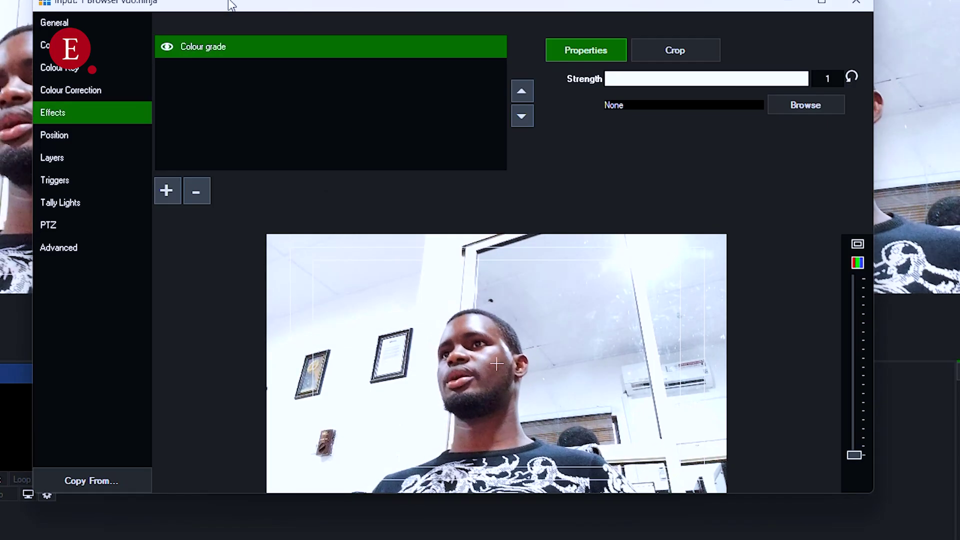
pyautogui.click(704, 80)
pyautogui.moveTo(688, 79); pyautogui.dragTo(809, 77)
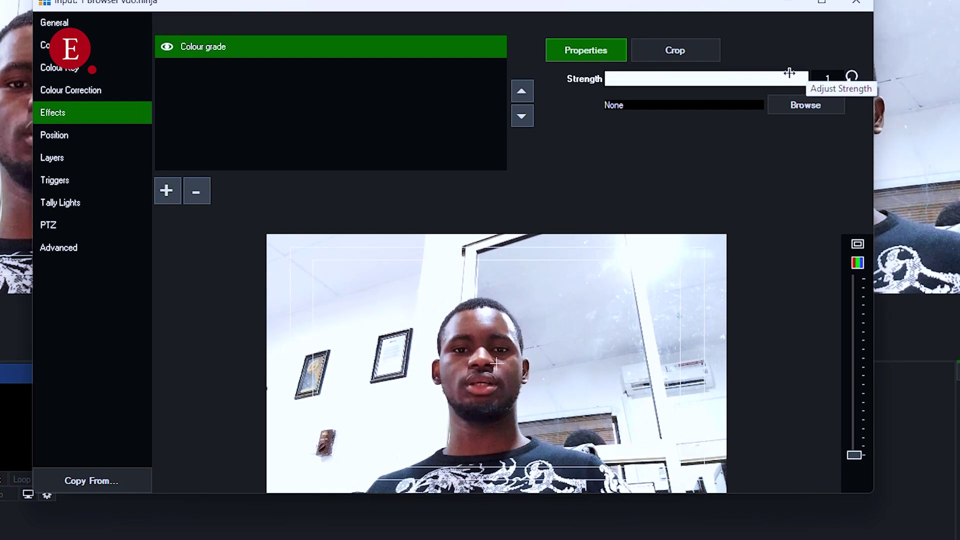
# Step: Load AUTUMN DULL.cube into the Colour grade LUT and compare it at zero and full strength
pyautogui.click(813, 104)
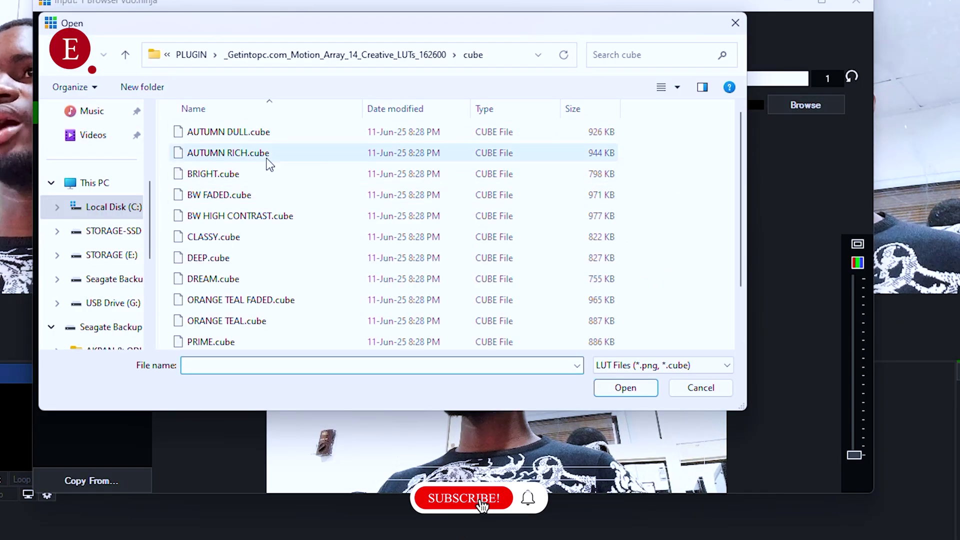
pyautogui.scroll(-1, 267, 286)
pyautogui.scroll(1, 269, 290)
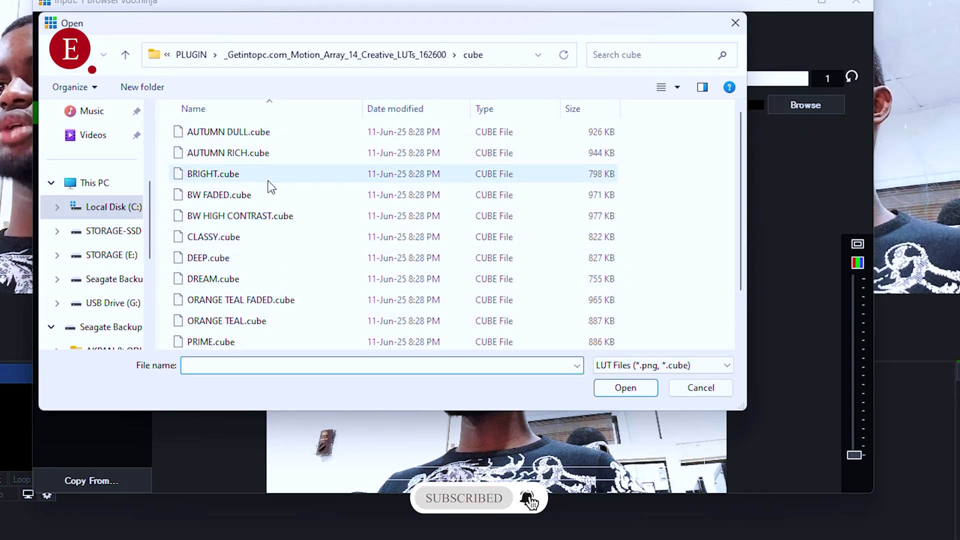
pyautogui.click(235, 136)
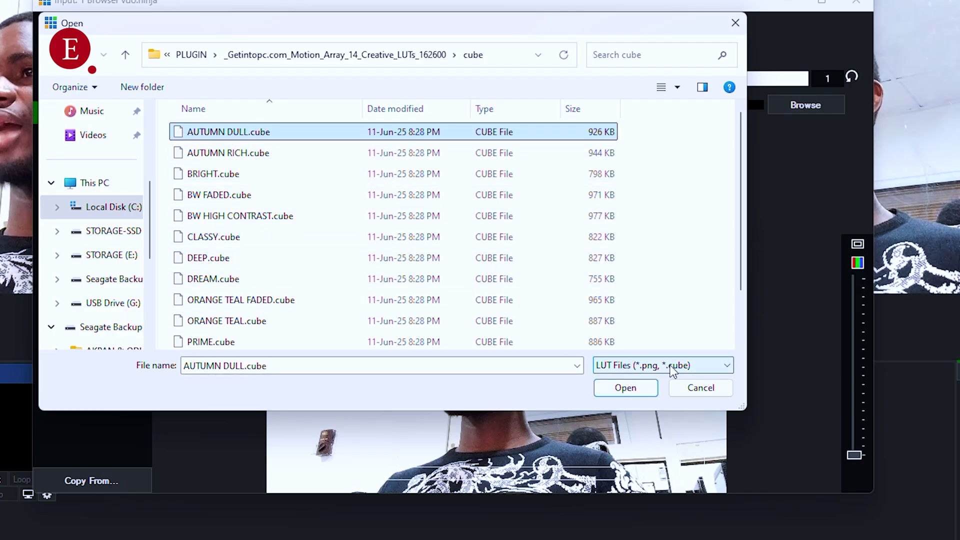
pyautogui.click(691, 370)
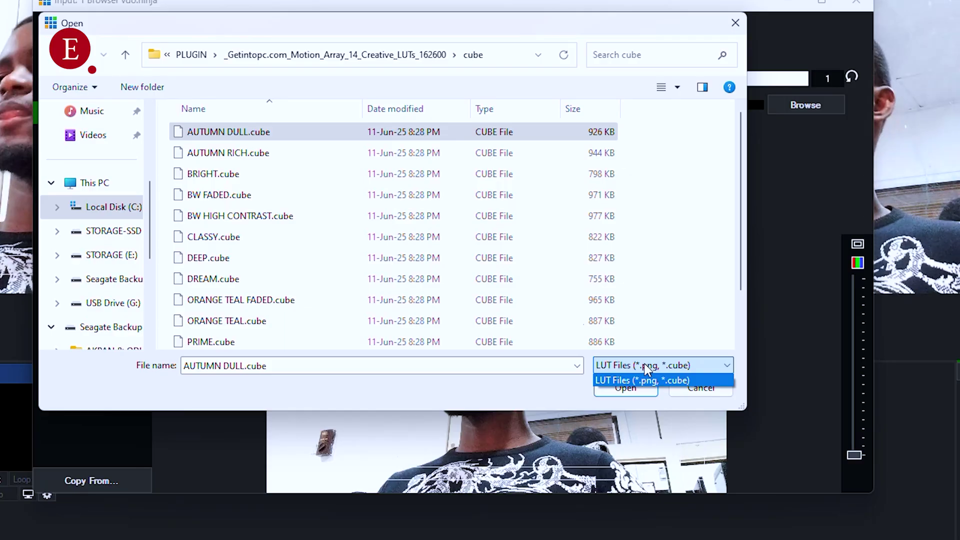
pyautogui.click(330, 150)
pyautogui.click(624, 388)
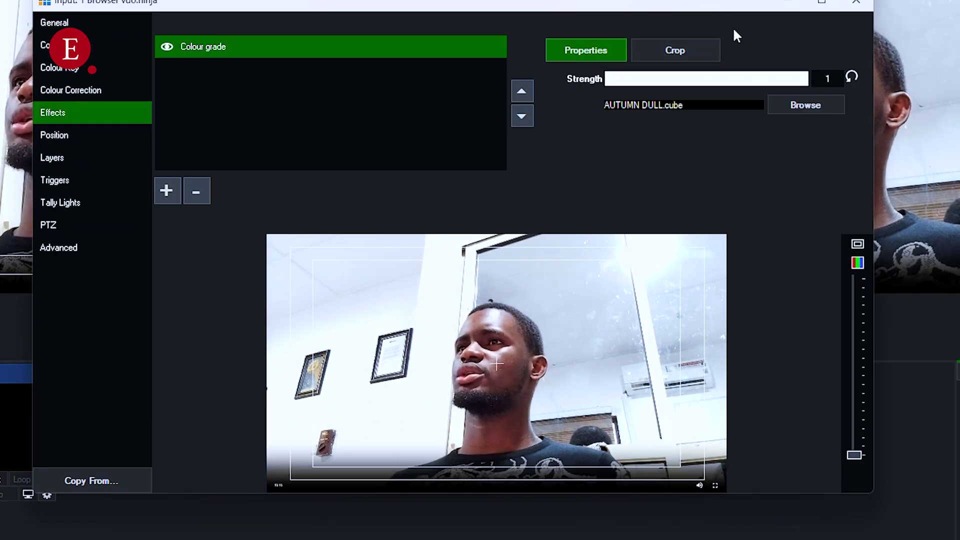
pyautogui.moveTo(777, 79); pyautogui.dragTo(749, 108)
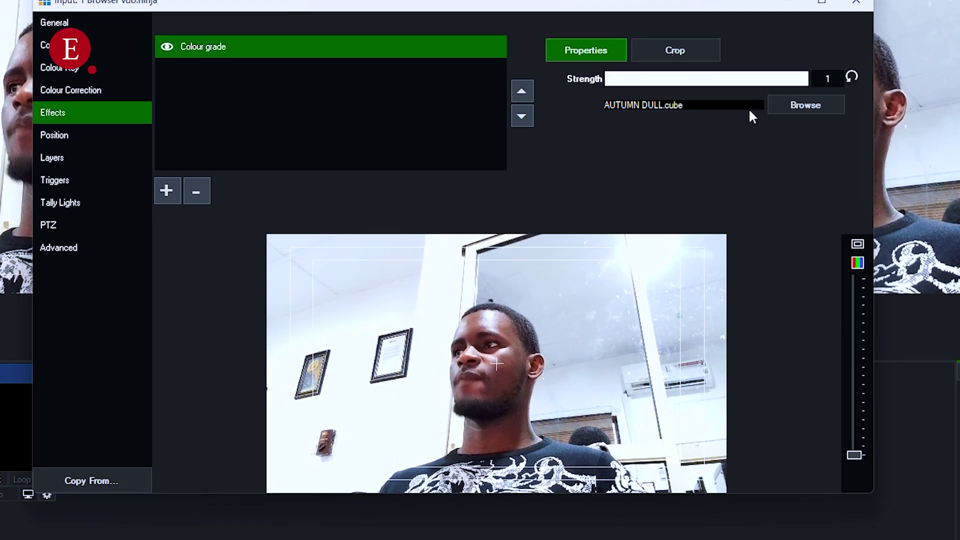
# Step: Load BW FADED.cube into Colour grade at full strength for a black-and-white look
pyautogui.click(804, 108)
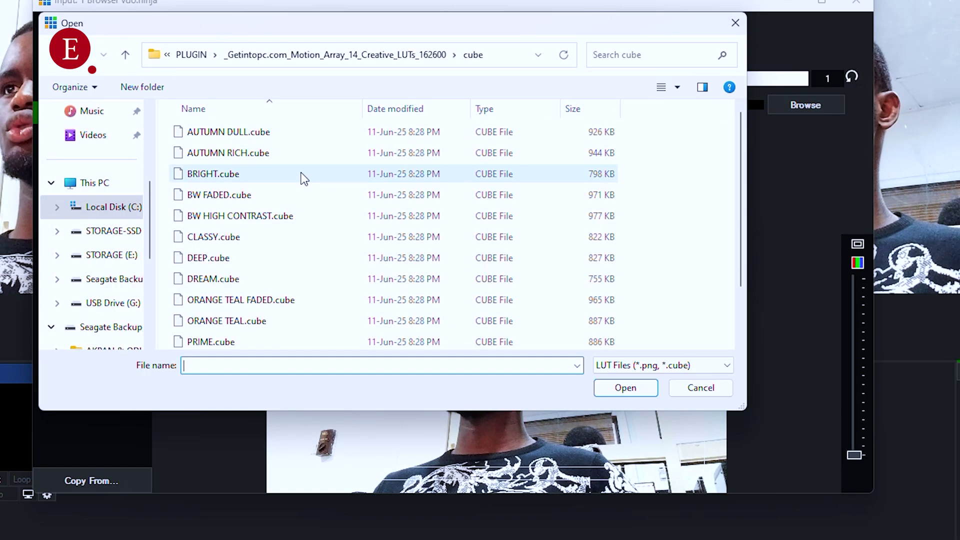
pyautogui.click(294, 194)
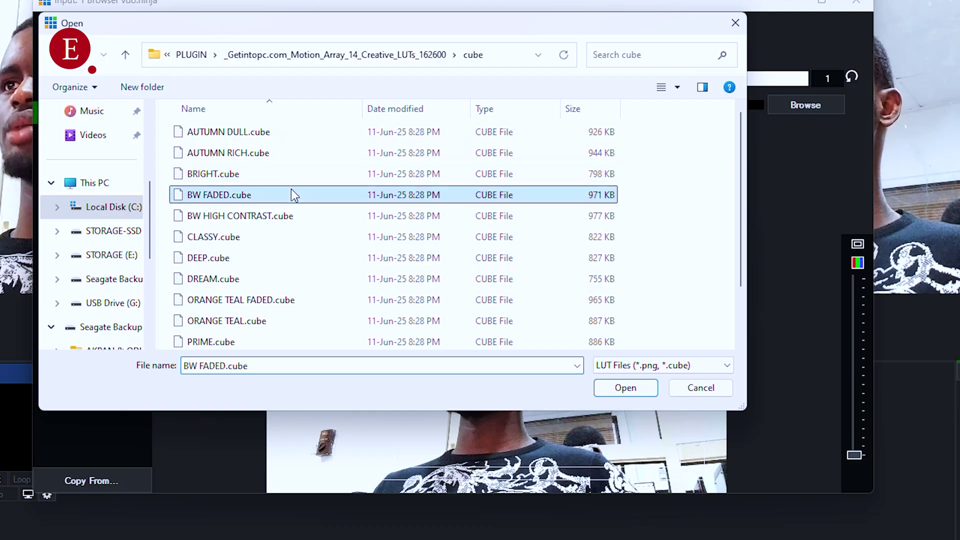
pyautogui.click(622, 389)
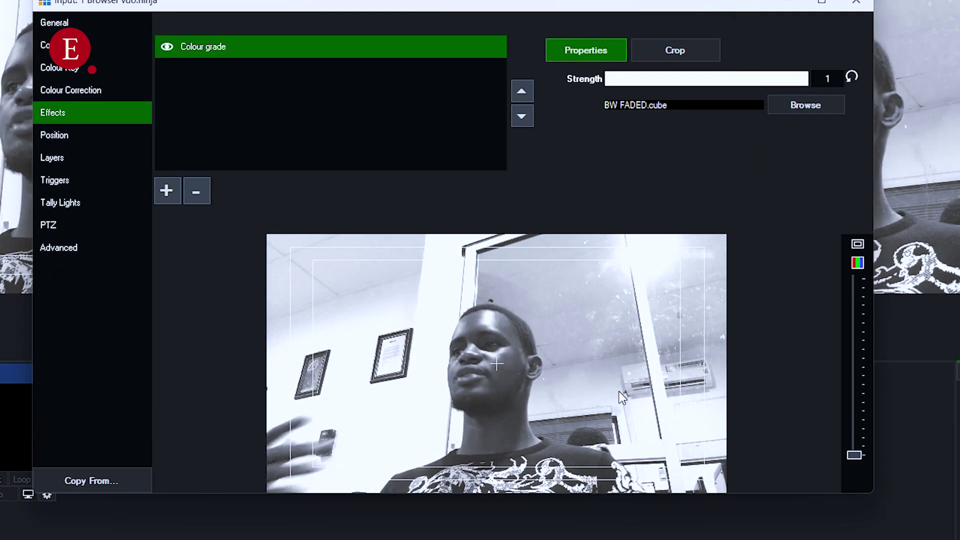
# Step: Swap Colour grade's LUT file to AUTUMN RICH.cube for a warmer grade
pyautogui.click(788, 106)
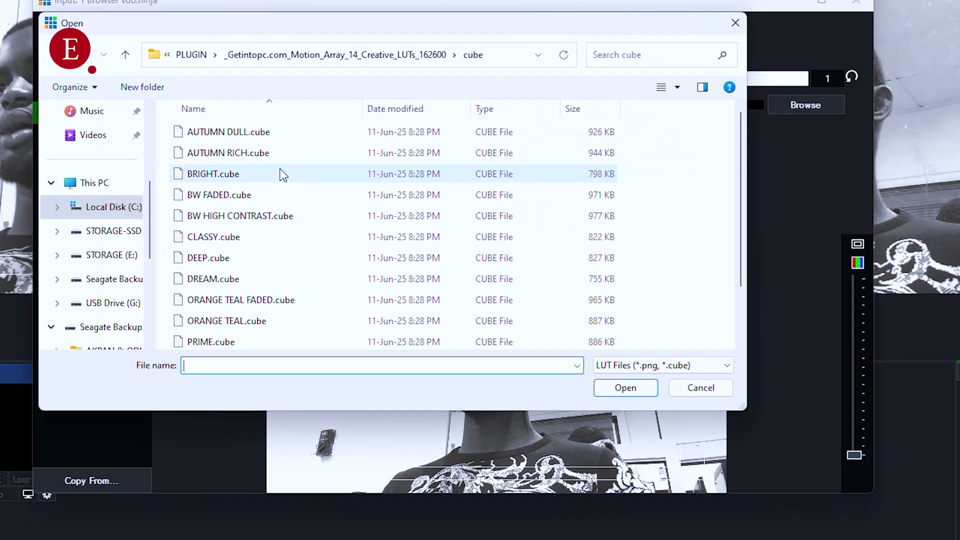
pyautogui.click(276, 154)
pyautogui.click(614, 388)
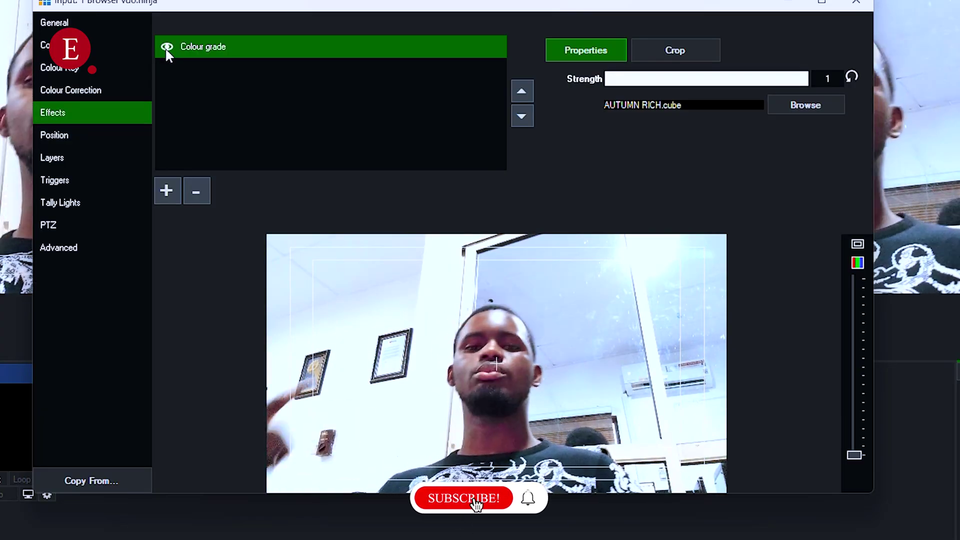
# Step: Add a second LUT effect and rename it LUT2
pyautogui.click(169, 193)
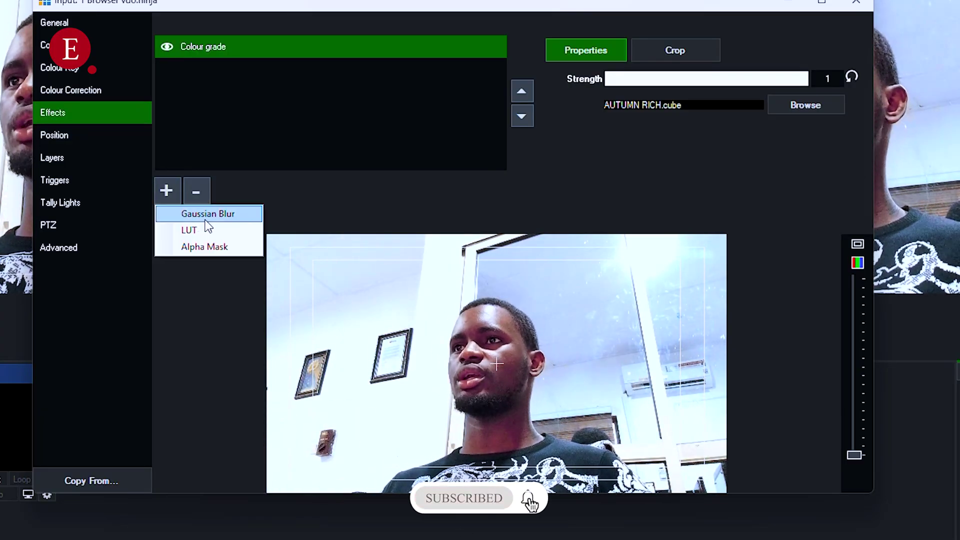
pyautogui.click(207, 230)
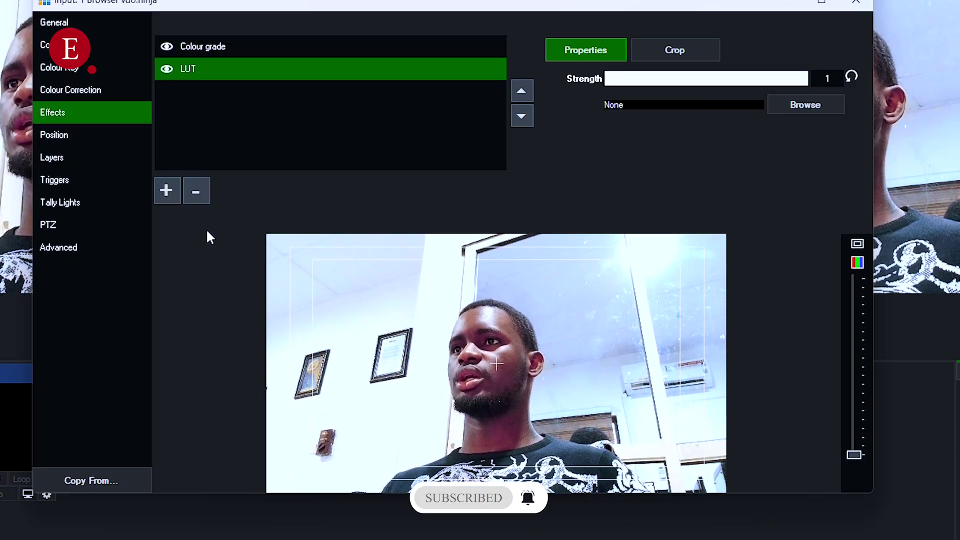
pyautogui.doubleClick(193, 69)
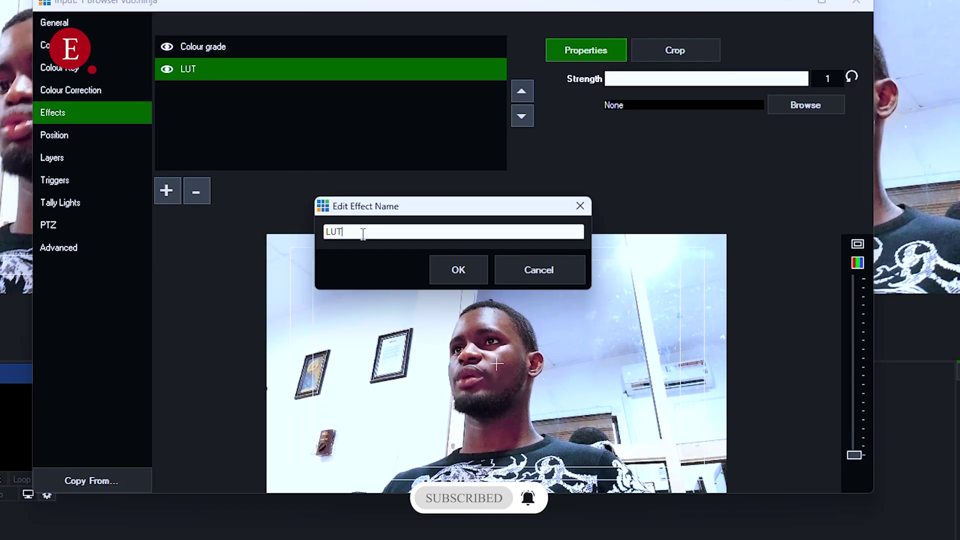
pyautogui.click(450, 276)
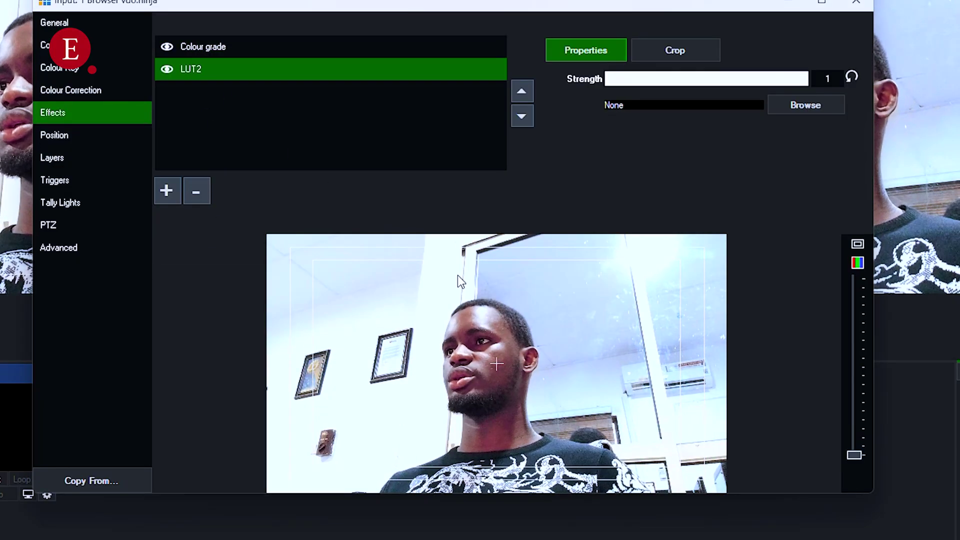
# Step: Load ORANGE TEAL.cube into LUT2, toggle it to compare, and lower its strength
pyautogui.click(795, 106)
pyautogui.scroll(-1, 370, 240)
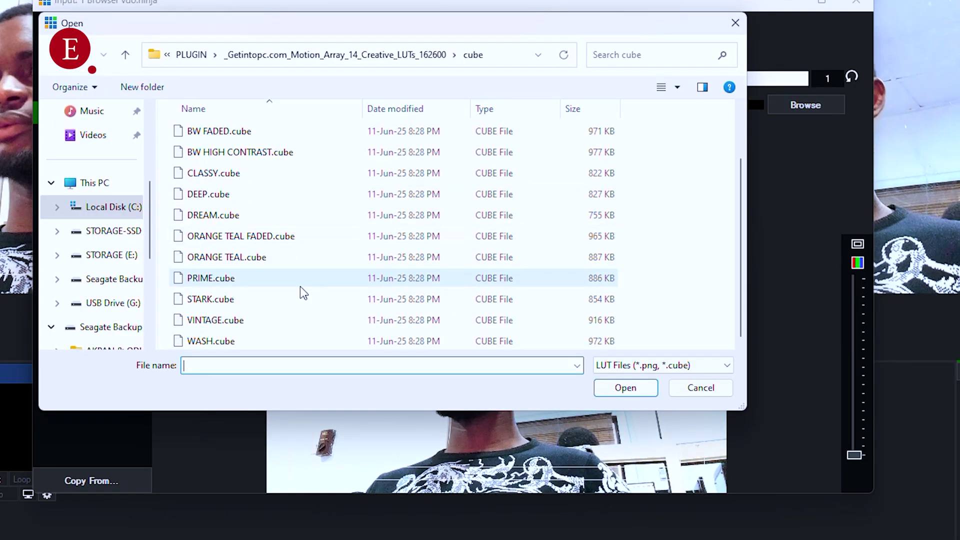
pyautogui.scroll(1, 262, 237)
pyautogui.scroll(-1, 260, 253)
pyautogui.scroll(-1, 260, 254)
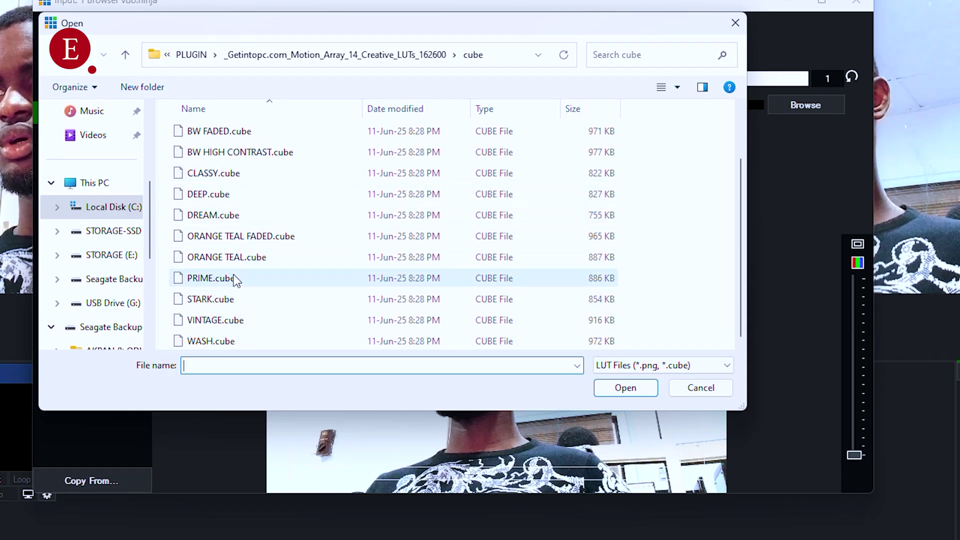
pyautogui.click(258, 259)
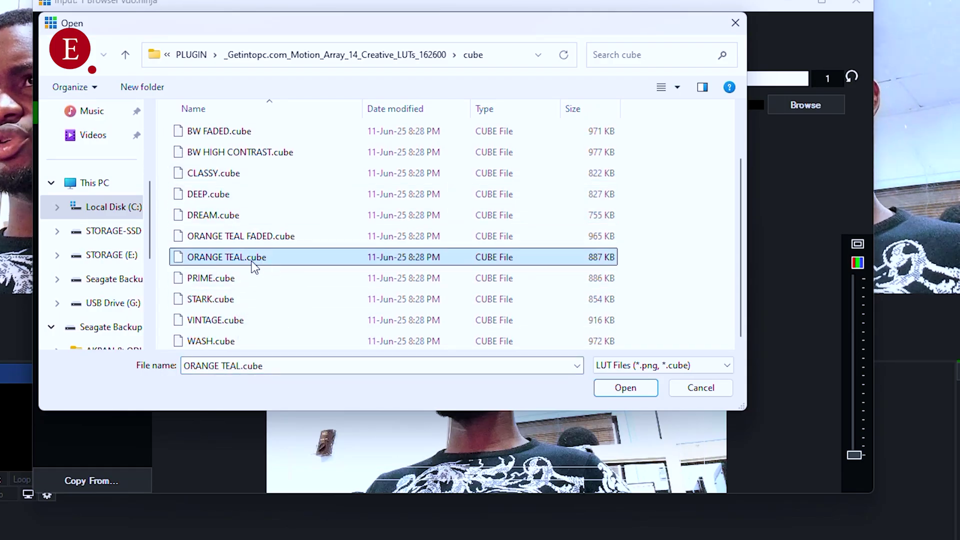
pyautogui.doubleClick(355, 265)
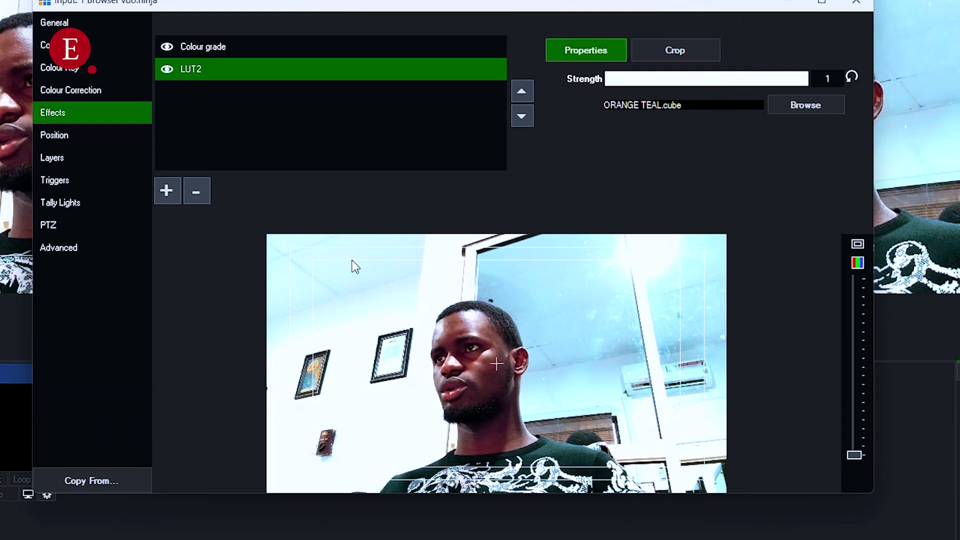
pyautogui.click(167, 70)
pyautogui.click(167, 70)
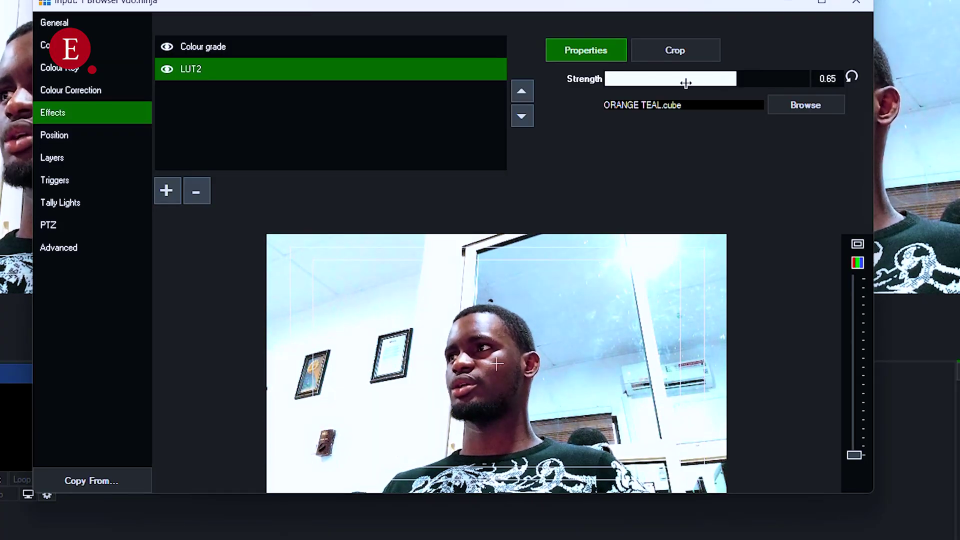
pyautogui.moveTo(682, 83); pyautogui.dragTo(783, 104)
# Step: Replace LUT2's file with CLASSY.cube at strength 0.22
pyautogui.click(777, 111)
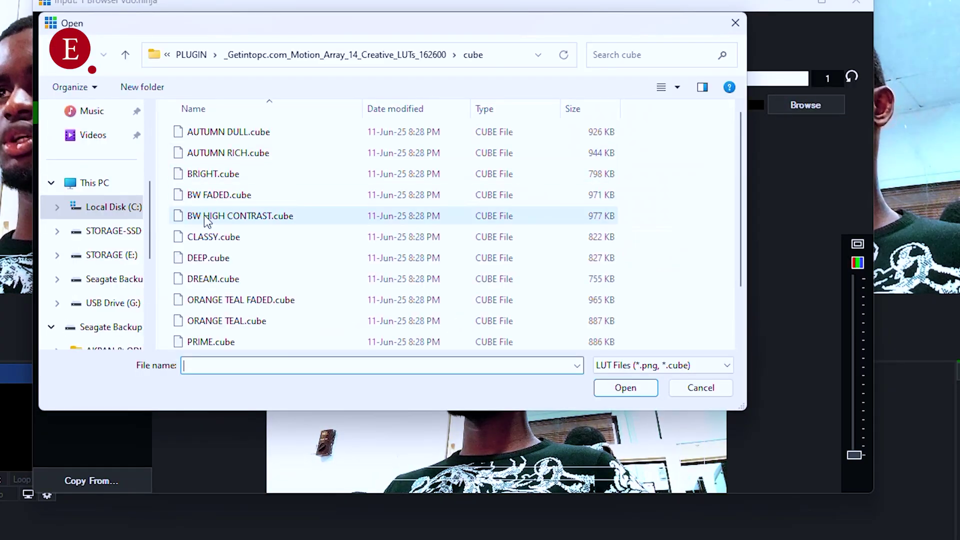
pyautogui.doubleClick(270, 236)
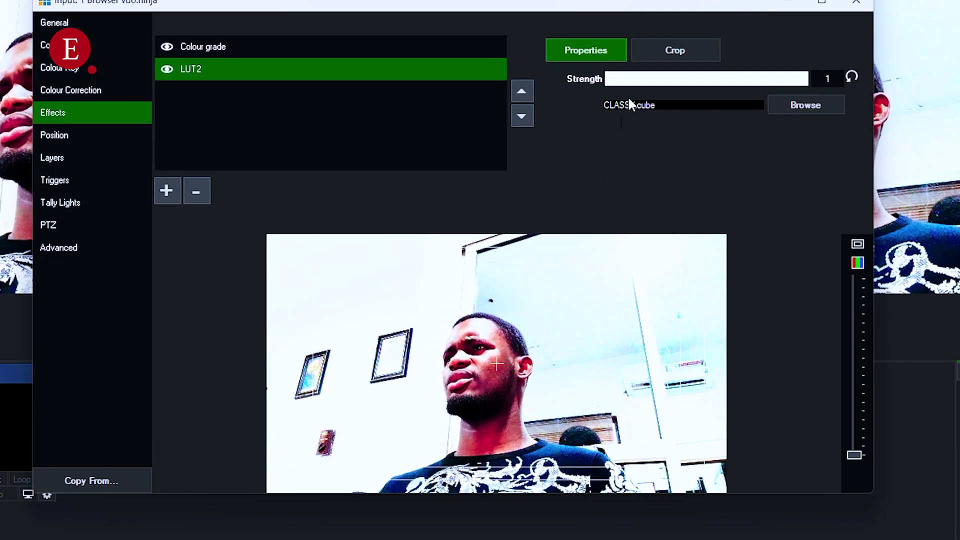
pyautogui.moveTo(648, 80); pyautogui.dragTo(490, 88)
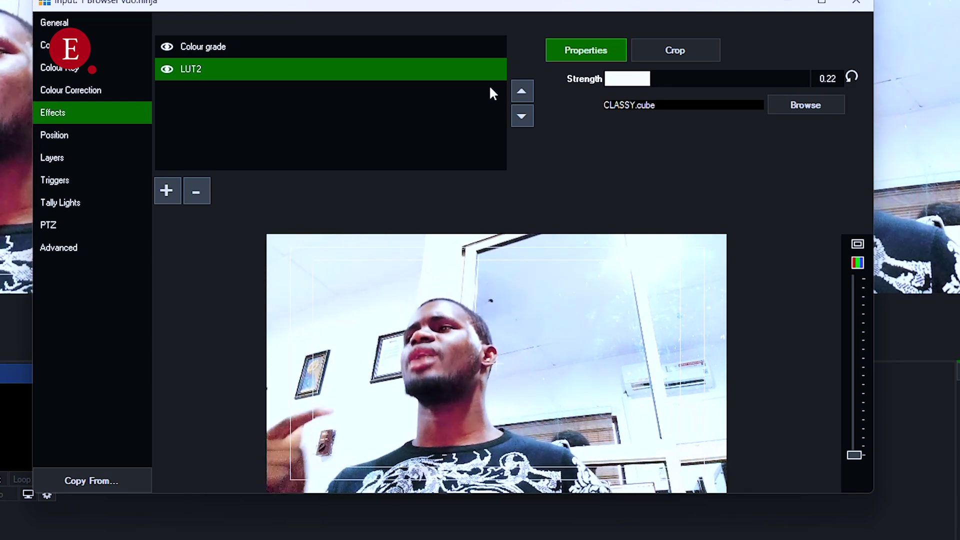
# Step: Try partial Crop X1 values on LUT2 and the Colour grade effect
pyautogui.click(665, 52)
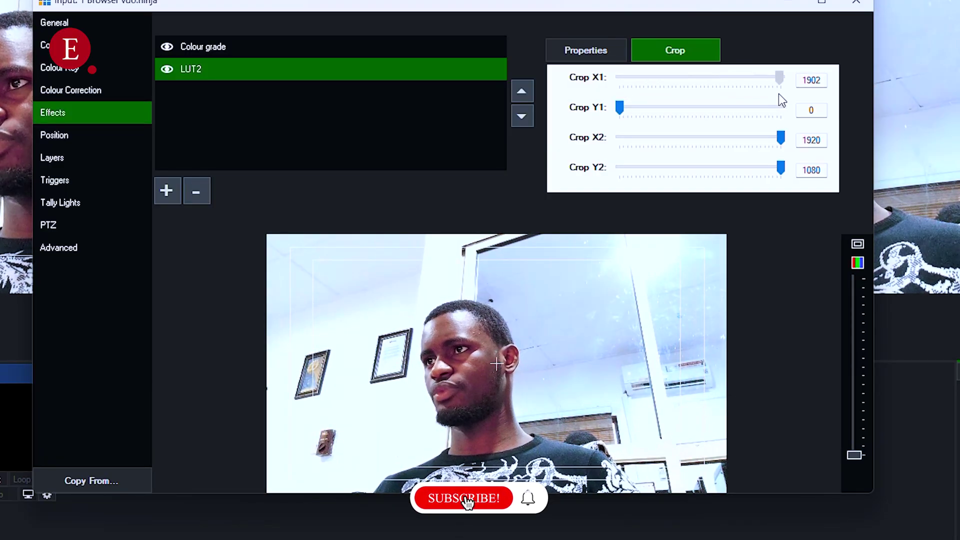
pyautogui.moveTo(722, 91); pyautogui.dragTo(636, 92)
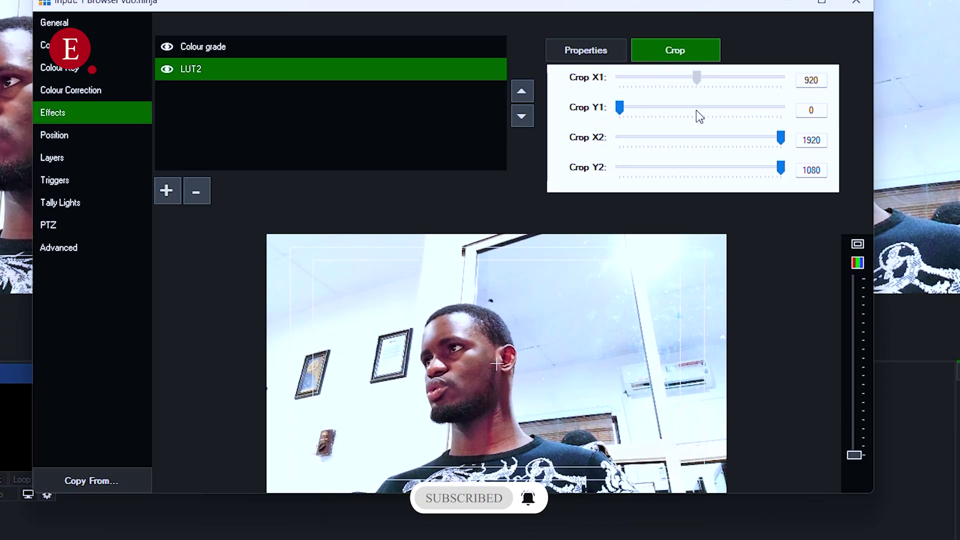
pyautogui.click(257, 50)
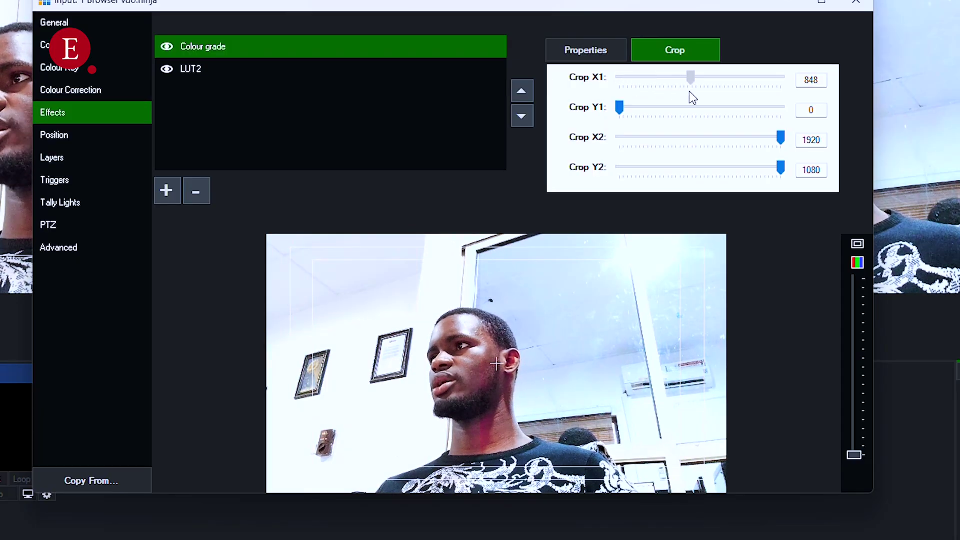
pyautogui.moveTo(692, 93); pyautogui.dragTo(697, 94)
pyautogui.click(823, 81)
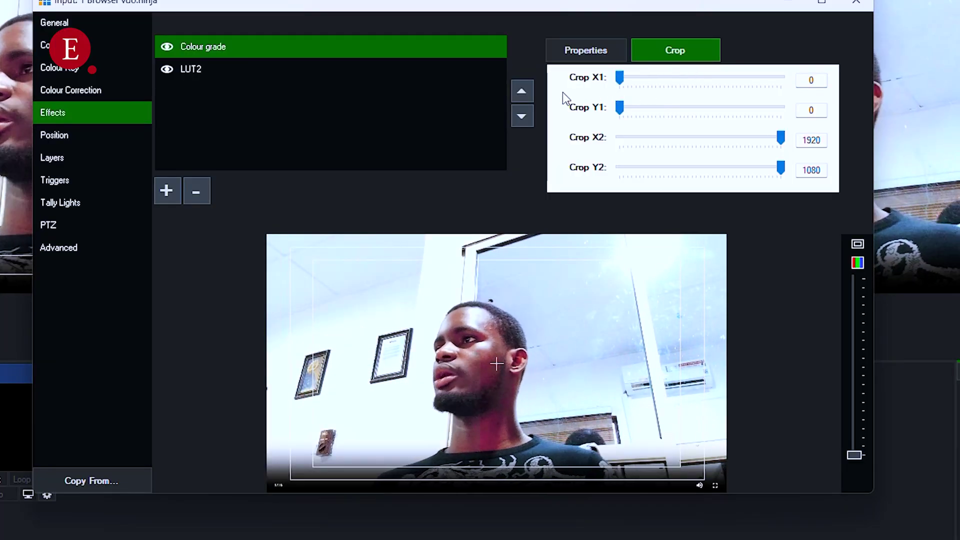
# Step: Reset LUT2's Crop X1 to 0 so it covers the full 1920×1080 frame
pyautogui.click(355, 69)
pyautogui.moveTo(619, 78); pyautogui.dragTo(694, 78)
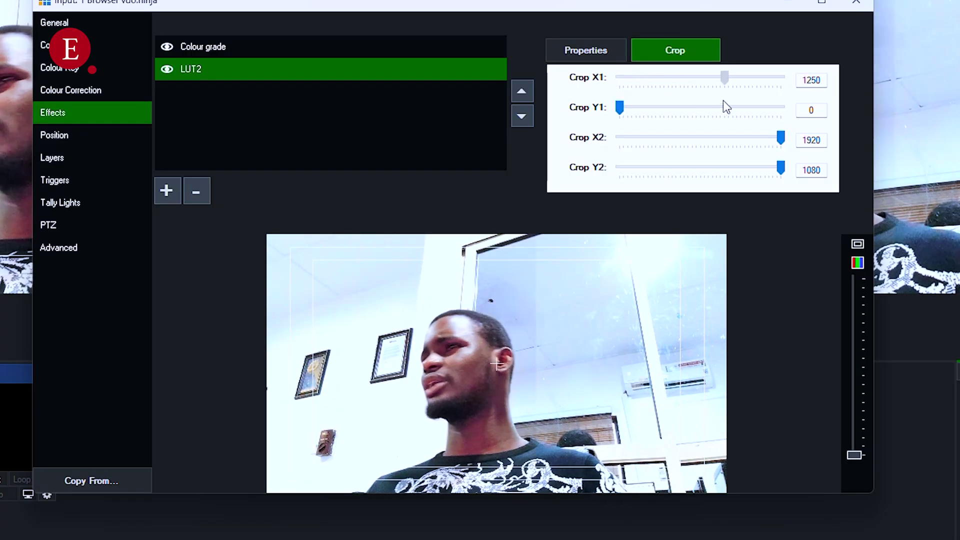
pyautogui.moveTo(728, 108); pyautogui.dragTo(592, 58)
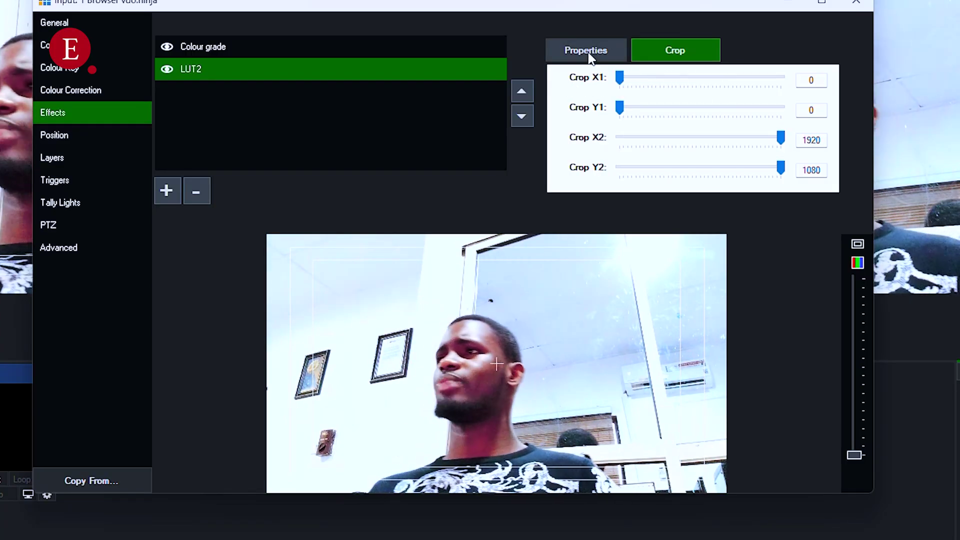
pyautogui.click(230, 49)
# Step: Set LUT2's CLASSY.cube strength to 0.5 on the Properties tab
pyautogui.click(562, 51)
pyautogui.click(323, 70)
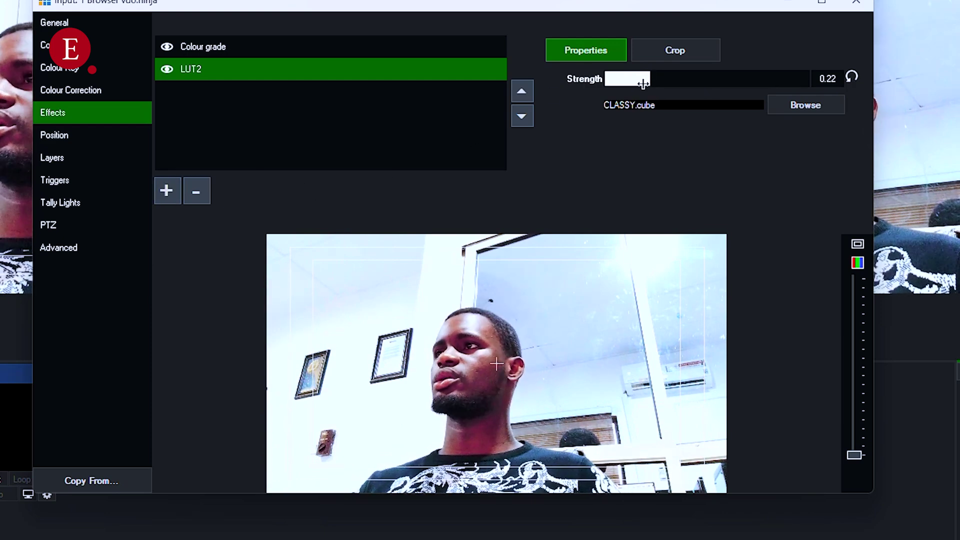
pyautogui.moveTo(636, 79); pyautogui.dragTo(588, 95)
pyautogui.click(642, 79)
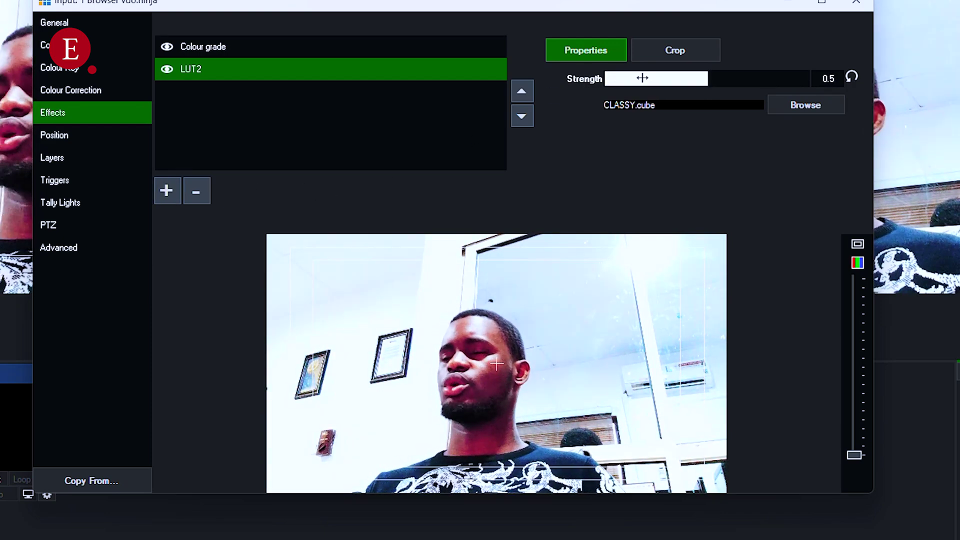
# Step: Add a third LUT effect loaded with DEEP.cube
pyautogui.click(168, 190)
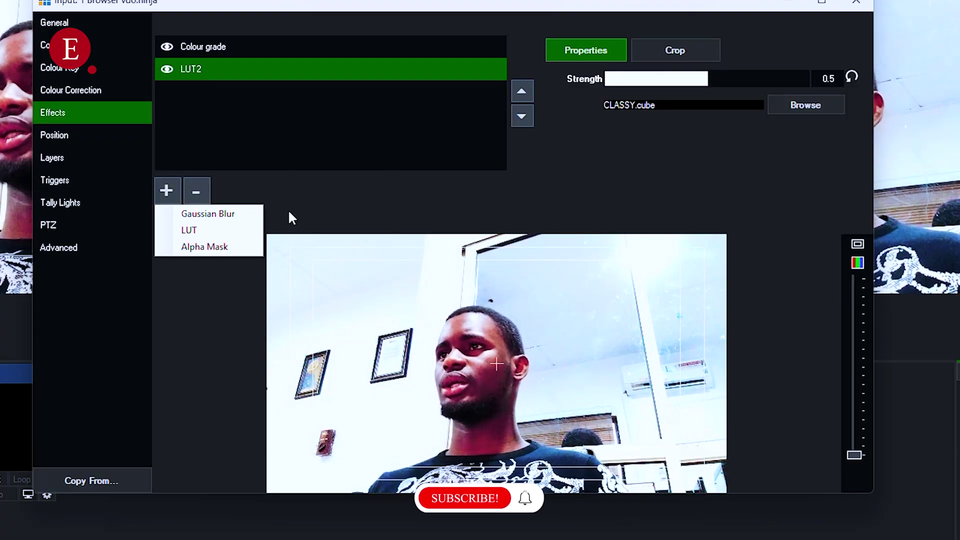
pyautogui.click(227, 231)
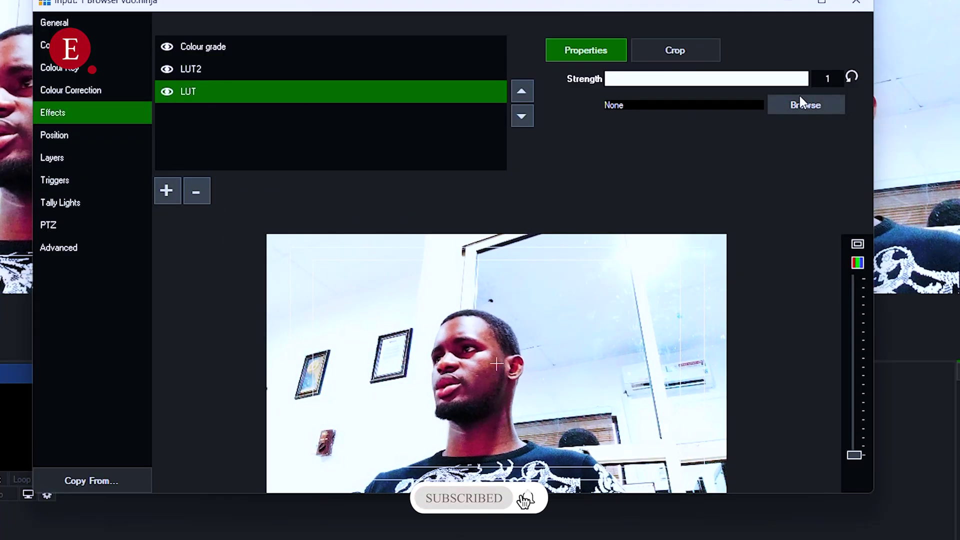
pyautogui.click(788, 105)
pyautogui.scroll(-1, 400, 305)
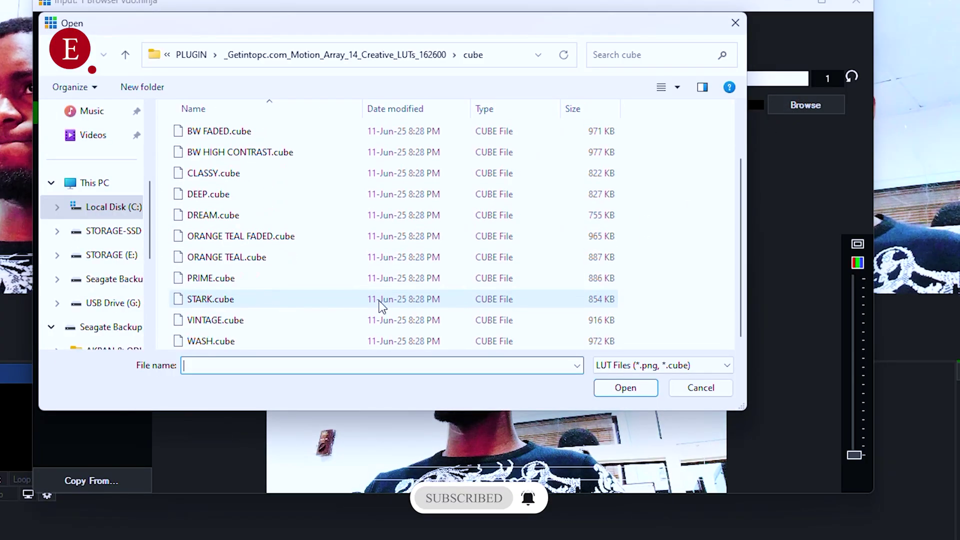
pyautogui.click(274, 198)
pyautogui.click(626, 391)
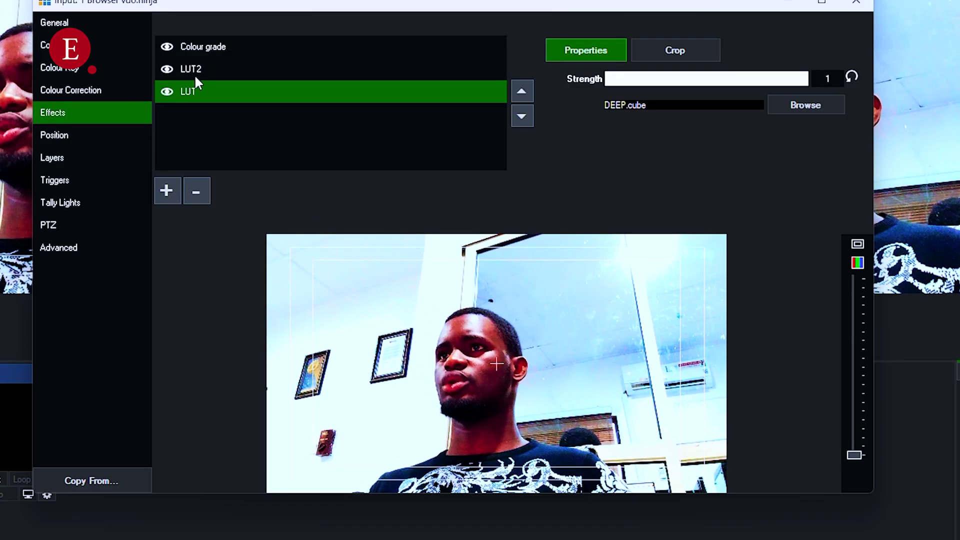
# Step: Set the new DEEP.cube LUT's strength to 0.81
pyautogui.click(171, 69)
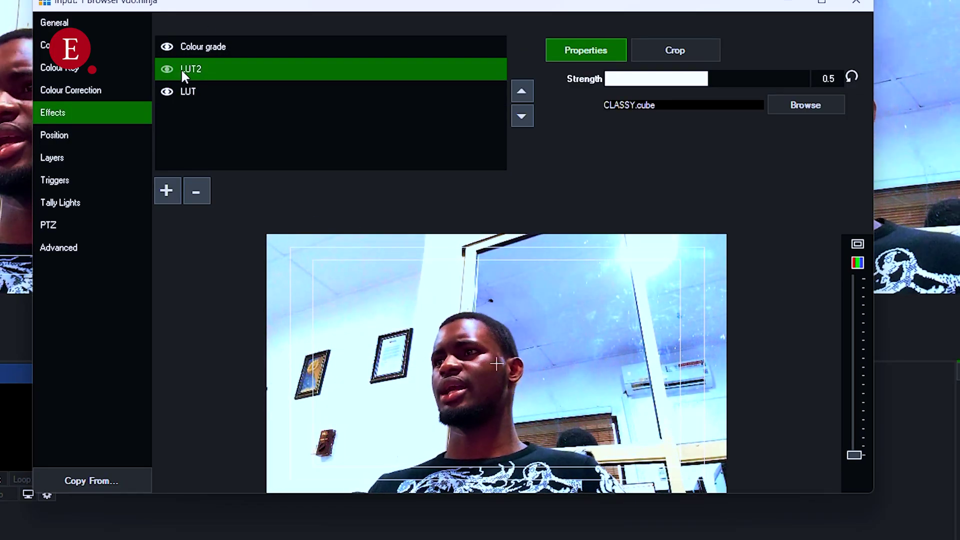
pyautogui.click(195, 92)
pyautogui.moveTo(725, 78); pyautogui.dragTo(706, 73)
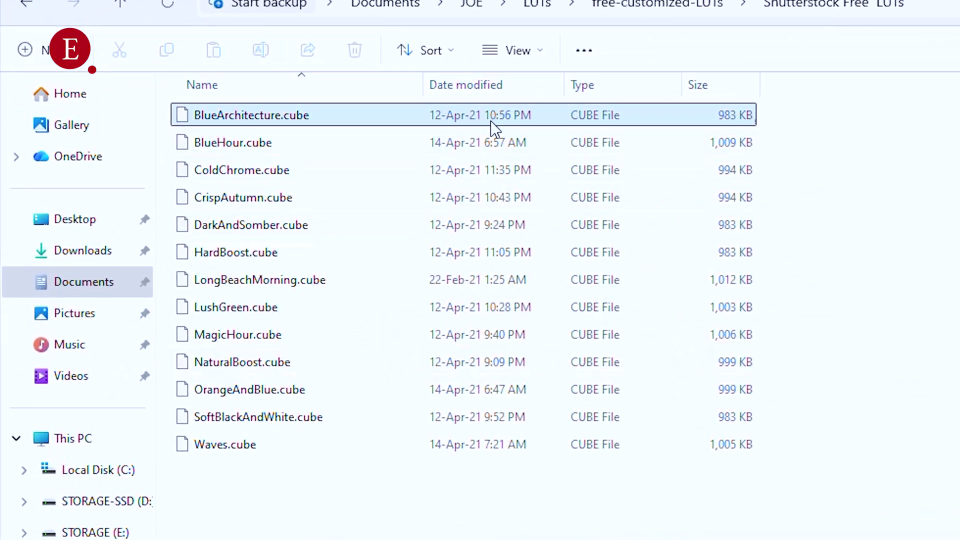
# Step: Select the thirteen .cube LUT files, BlueArchitecture.cube through Waves.cube, in the Shutterstock LUT folder
pyautogui.click(488, 118)
pyautogui.hotkey('shift', 'Down')
pyautogui.hotkey('shift', 'Down')
pyautogui.hotkey('shift', 'Down')
pyautogui.hotkey('shift', 'Down')
pyautogui.hotkey('shift', 'Down')
pyautogui.hotkey('shift', 'Down')
pyautogui.hotkey('shift', 'Down')
pyautogui.hotkey('shift', 'Down')
pyautogui.hotkey('shift', 'Down')
pyautogui.hotkey('shift', 'Down')
pyautogui.hotkey('shift', 'Down')
pyautogui.hotkey('shift', 'Down')
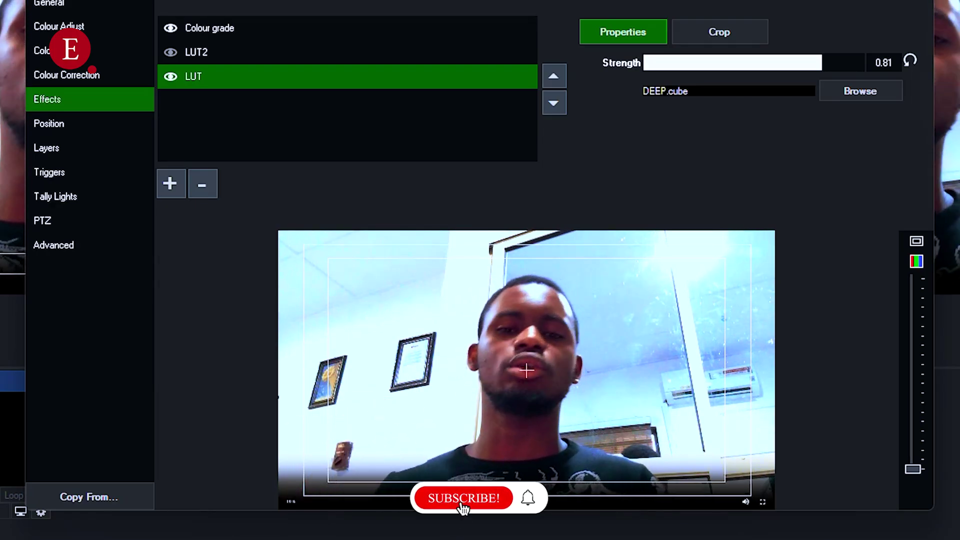
# Step: Compare the LUT effect, then show the Colour grade effect's AUTUMN RICH.cube LUT at strength 1
pyautogui.click(166, 34)
pyautogui.click(170, 75)
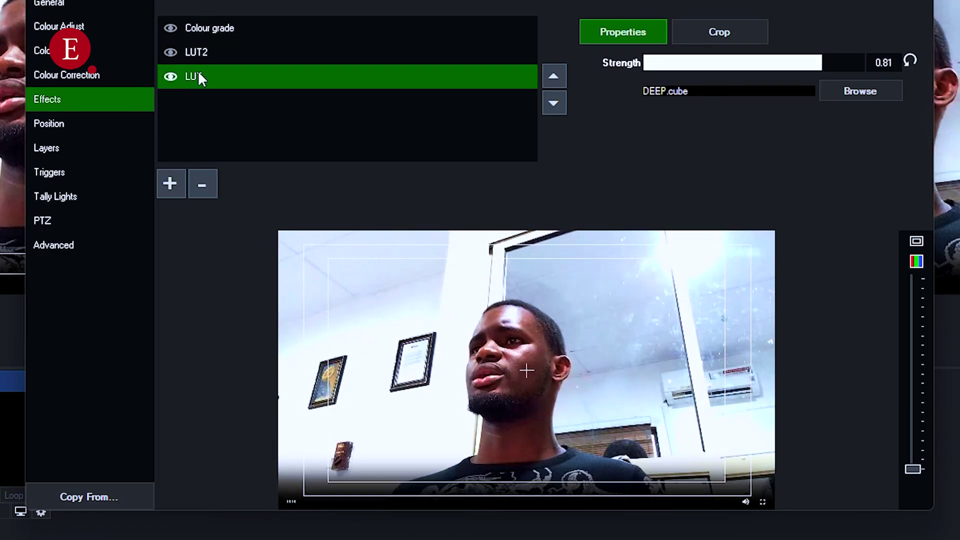
pyautogui.click(171, 29)
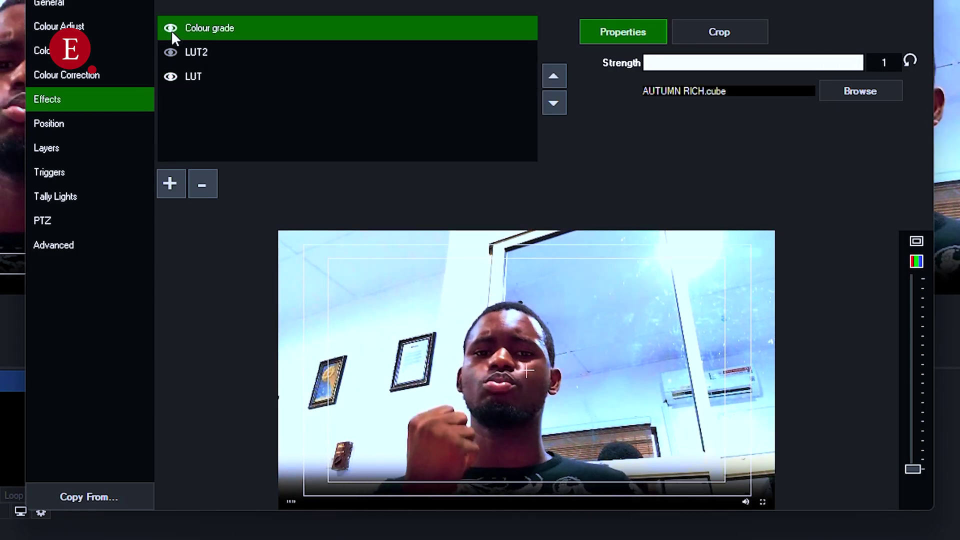
# Step: In Colour Correction's Colour Bars display, set Lift to -0.04 red, -0.06 green, 0.07 blue
pyautogui.click(95, 80)
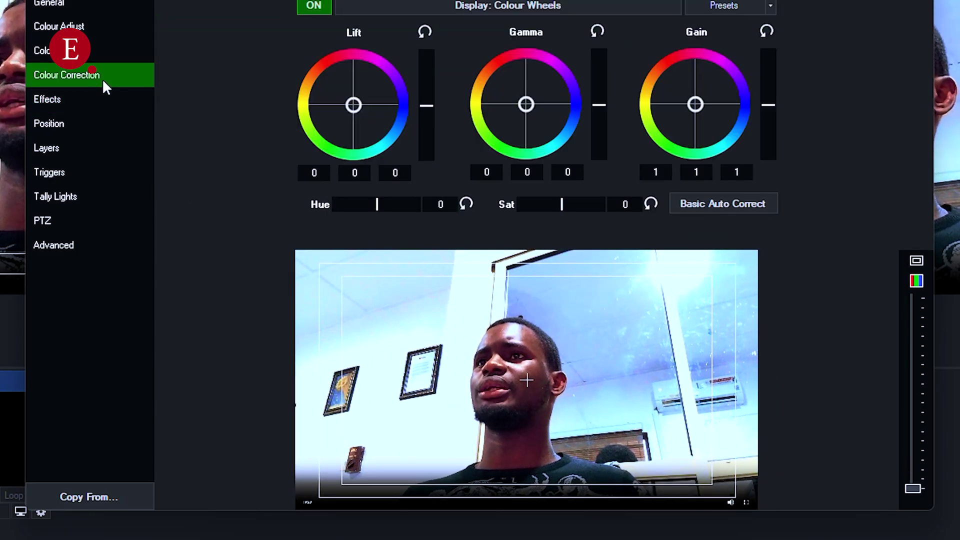
pyautogui.click(388, 11)
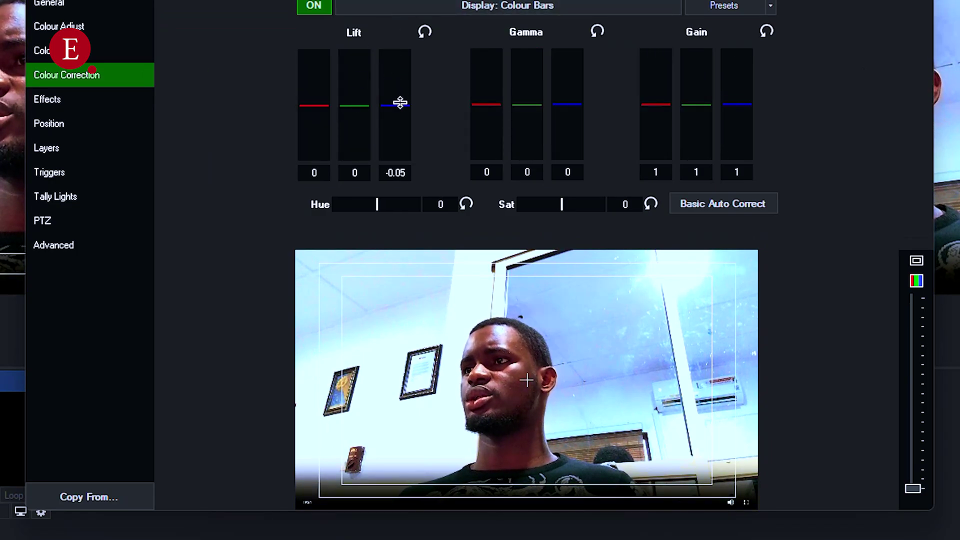
pyautogui.moveTo(367, 93)
pyautogui.mouseDown()
pyautogui.moveTo(355, 82)
pyautogui.moveTo(355, 95)
pyautogui.mouseUp()
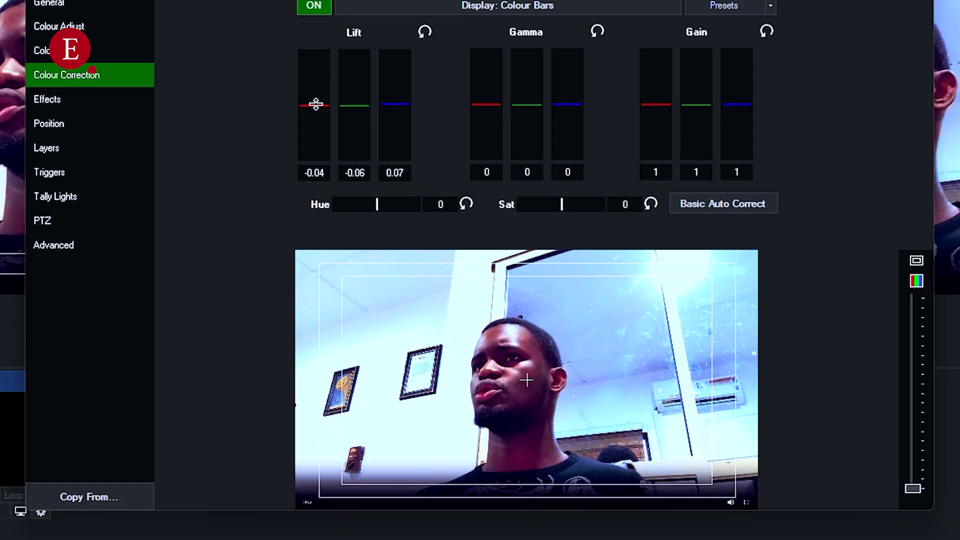
# Step: Check the Colour grade and LUT effect settings, then return to Colour Correction
pyautogui.click(84, 100)
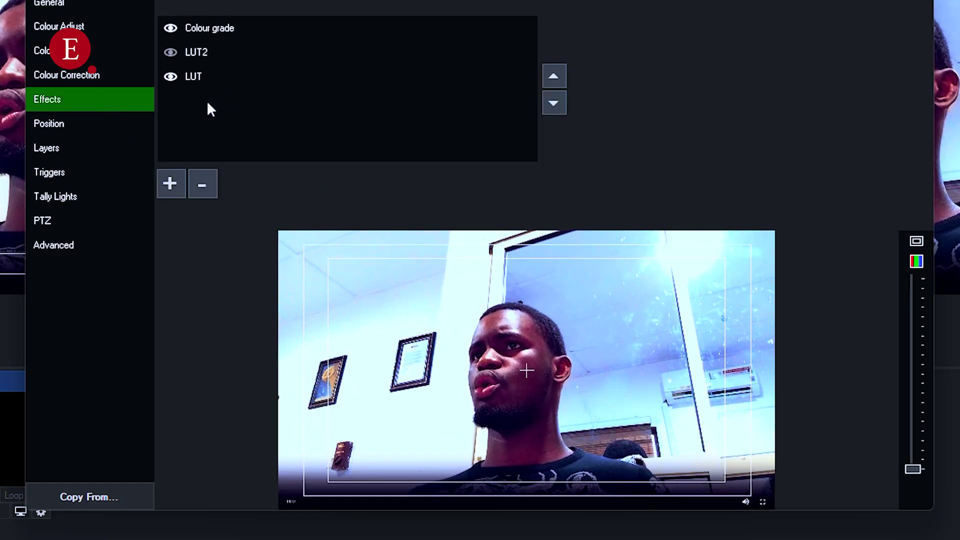
pyautogui.click(171, 75)
pyautogui.click(170, 31)
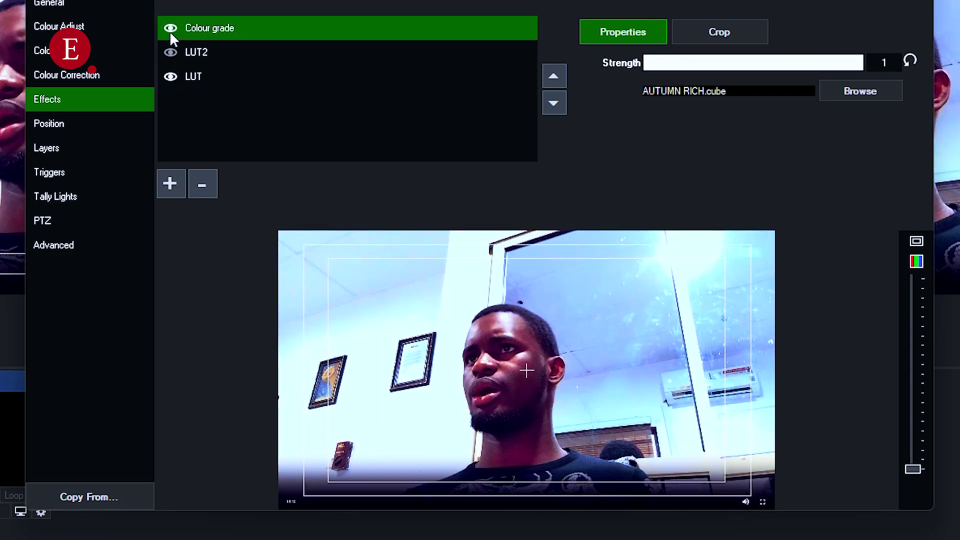
pyautogui.click(99, 78)
# Step: Drag Gamma red to 0.06, Gamma blue to -0.04, Gain to 1.05/1.02/1.04, and Saturation to 0.34
pyautogui.moveTo(484, 83)
pyautogui.mouseDown()
pyautogui.moveTo(489, 97)
pyautogui.moveTo(486, 51)
pyautogui.moveTo(488, 74)
pyautogui.mouseUp()
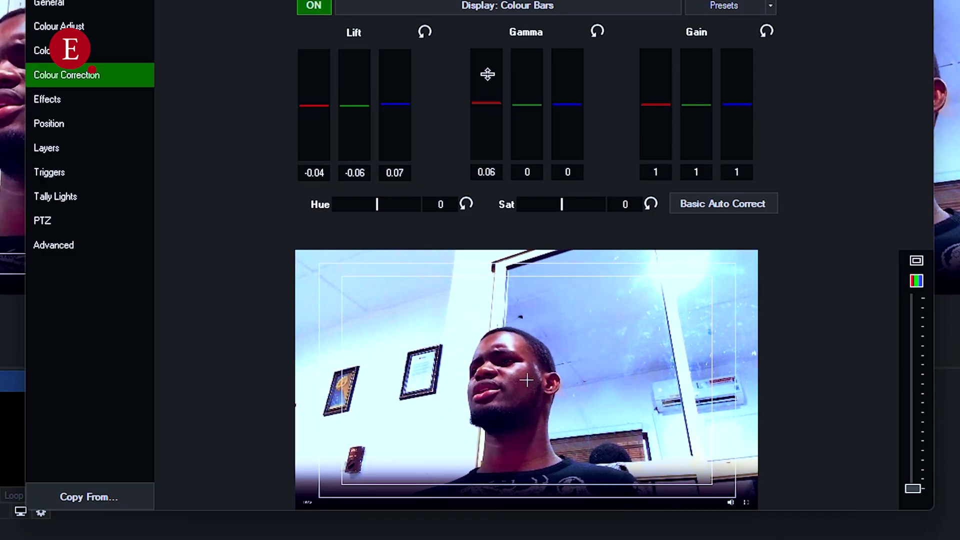
pyautogui.moveTo(562, 81)
pyautogui.mouseDown()
pyautogui.moveTo(566, 107)
pyautogui.moveTo(565, 88)
pyautogui.mouseUp()
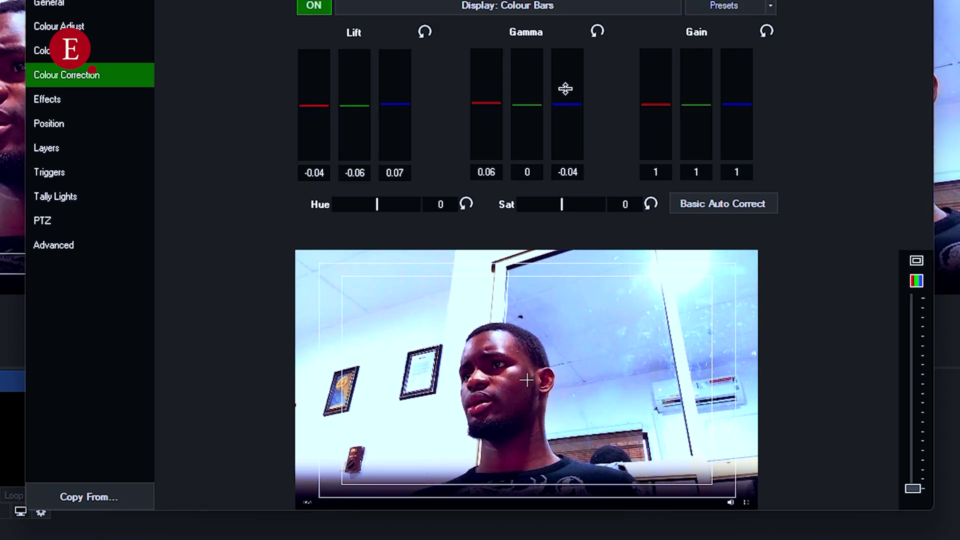
pyautogui.moveTo(717, 90); pyautogui.dragTo(650, 75)
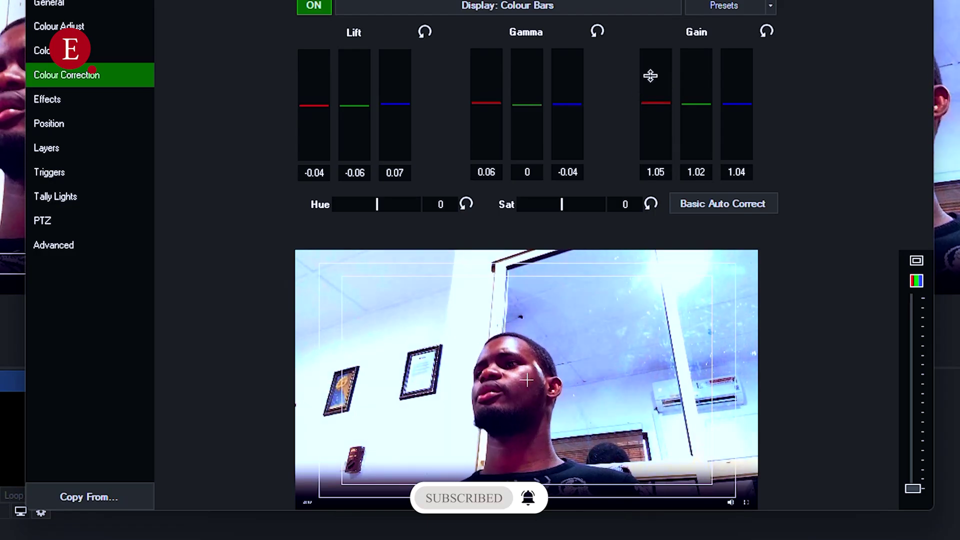
pyautogui.moveTo(561, 204); pyautogui.dragTo(594, 202)
# Step: Toggle Colour Correction repeatedly to compare the webcam before and after, ending with it off
pyautogui.click(313, 4)
pyautogui.click(313, 4)
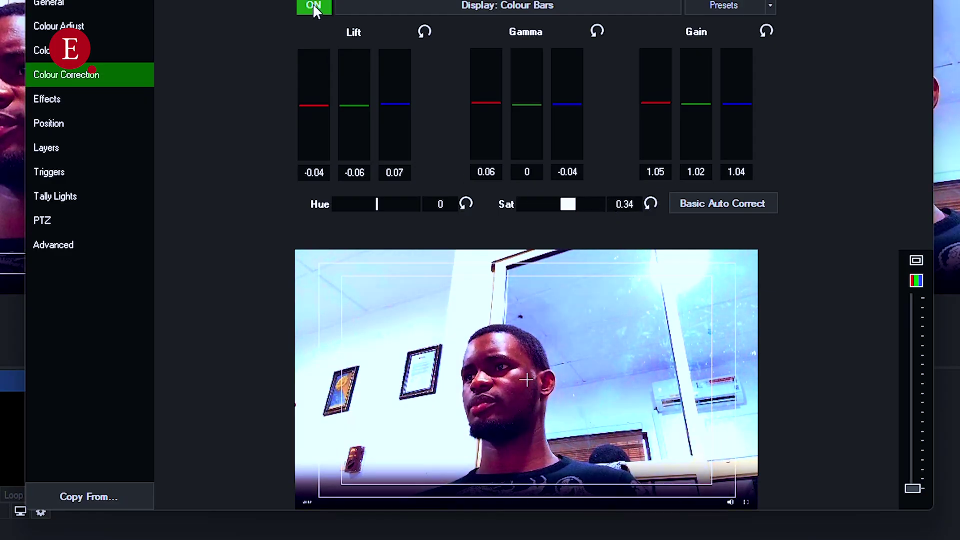
pyautogui.click(313, 4)
pyautogui.click(313, 4)
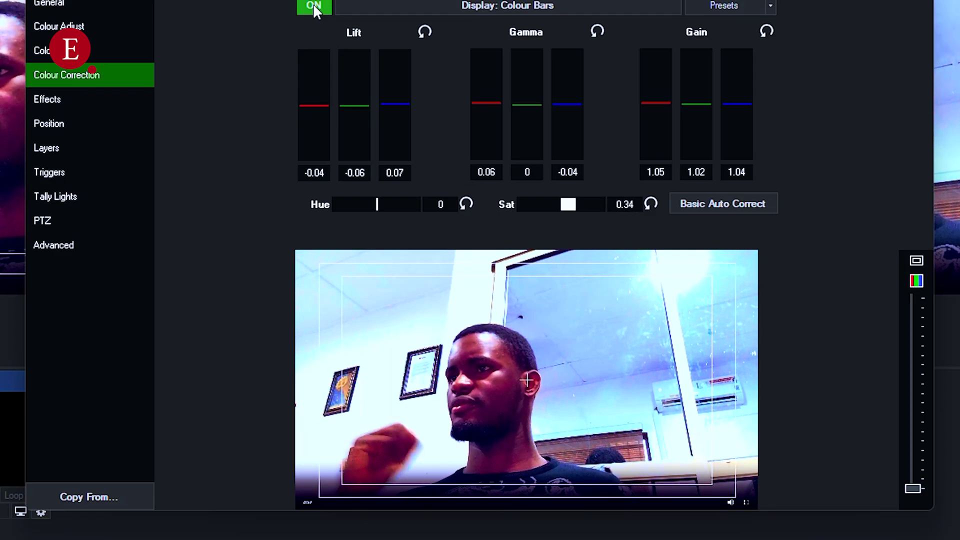
pyautogui.click(313, 4)
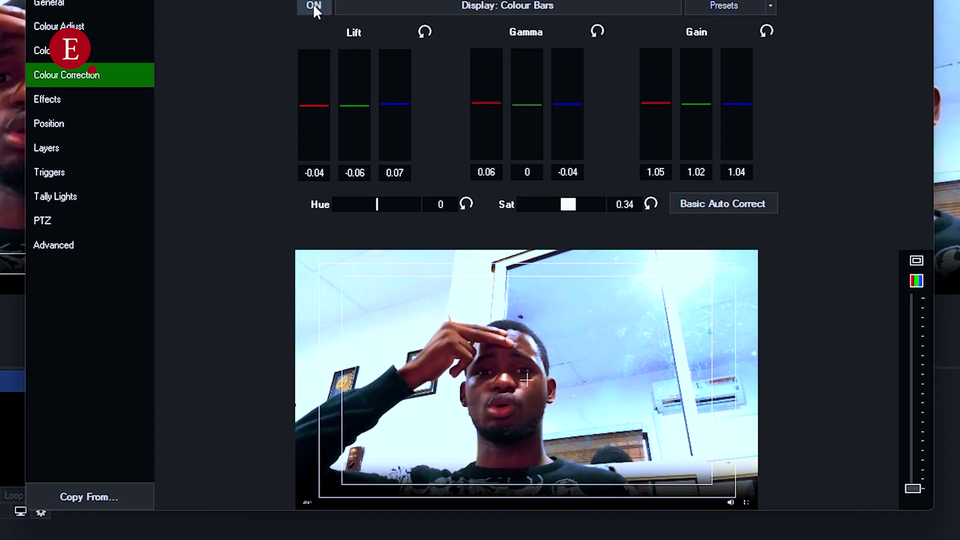
pyautogui.click(313, 4)
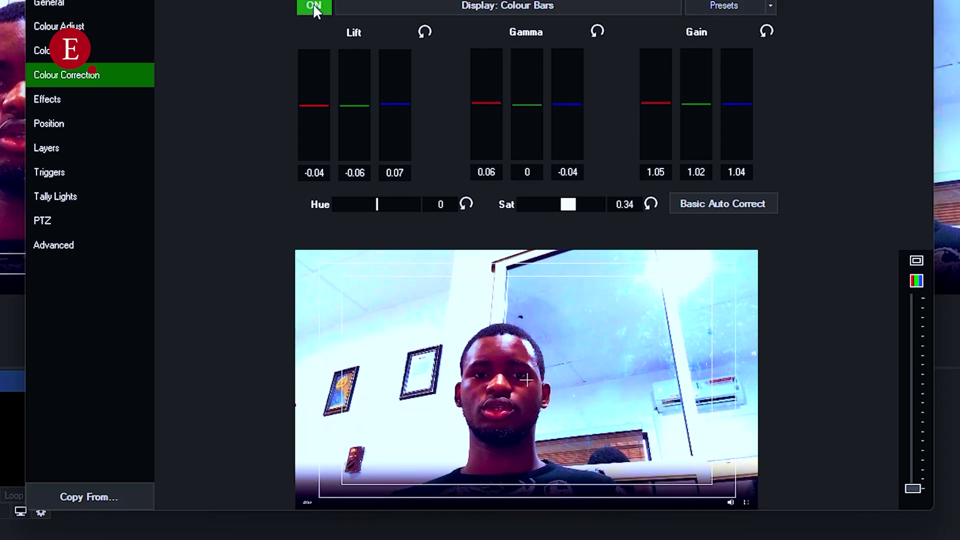
pyautogui.click(313, 4)
pyautogui.click(313, 4)
pyautogui.click(313, 4)
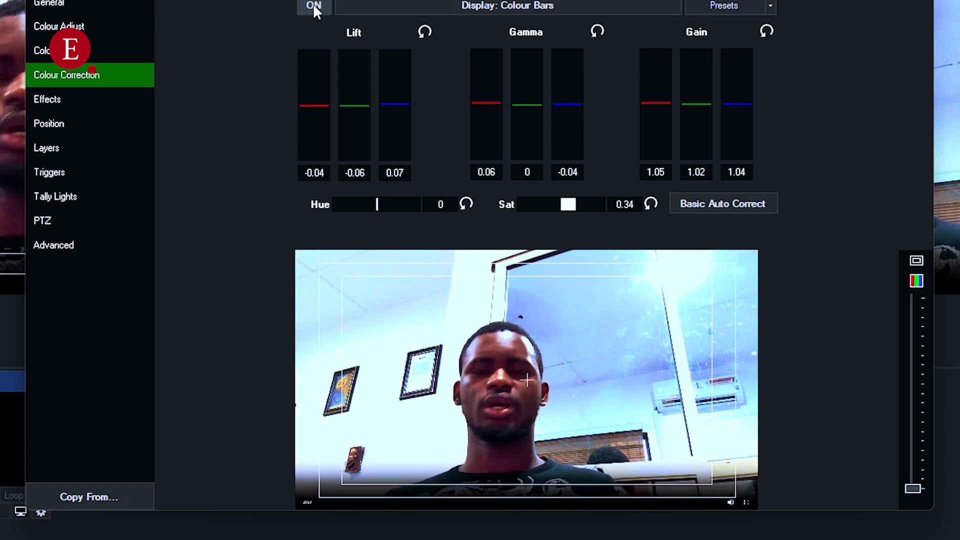